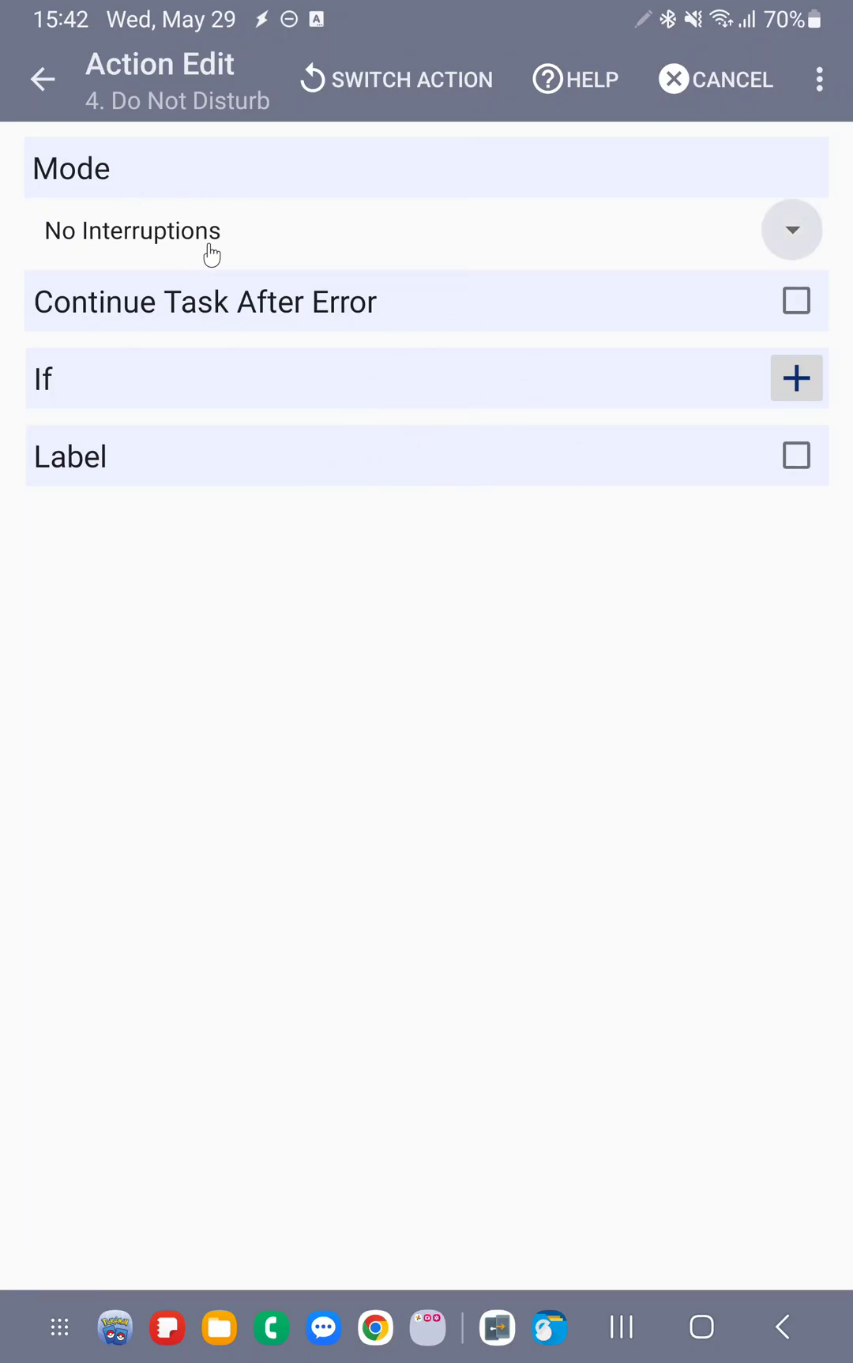
Step: Review the Do Not Disturb mode list twice, leaving the mode at No Interruptions
click(239, 243)
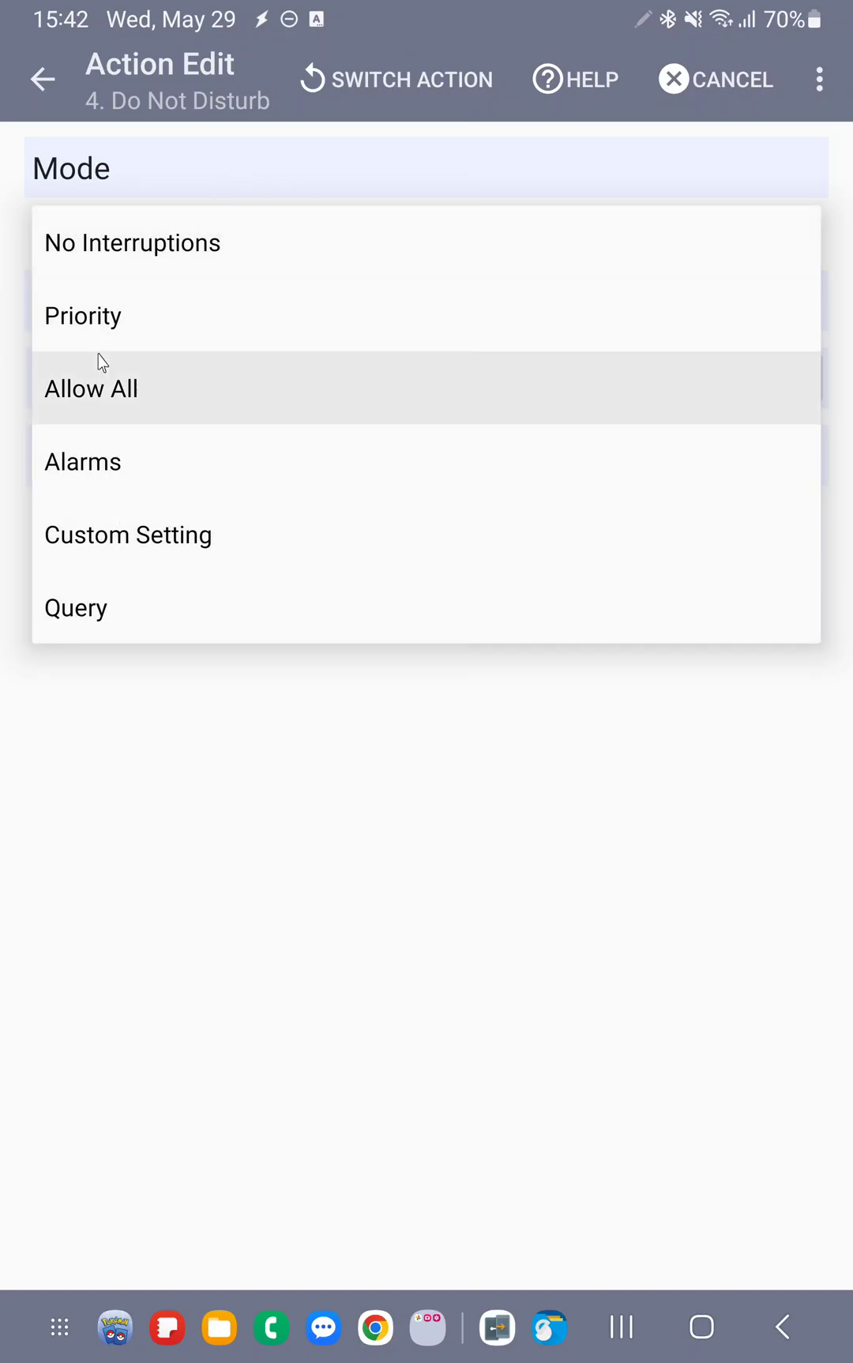
click(190, 743)
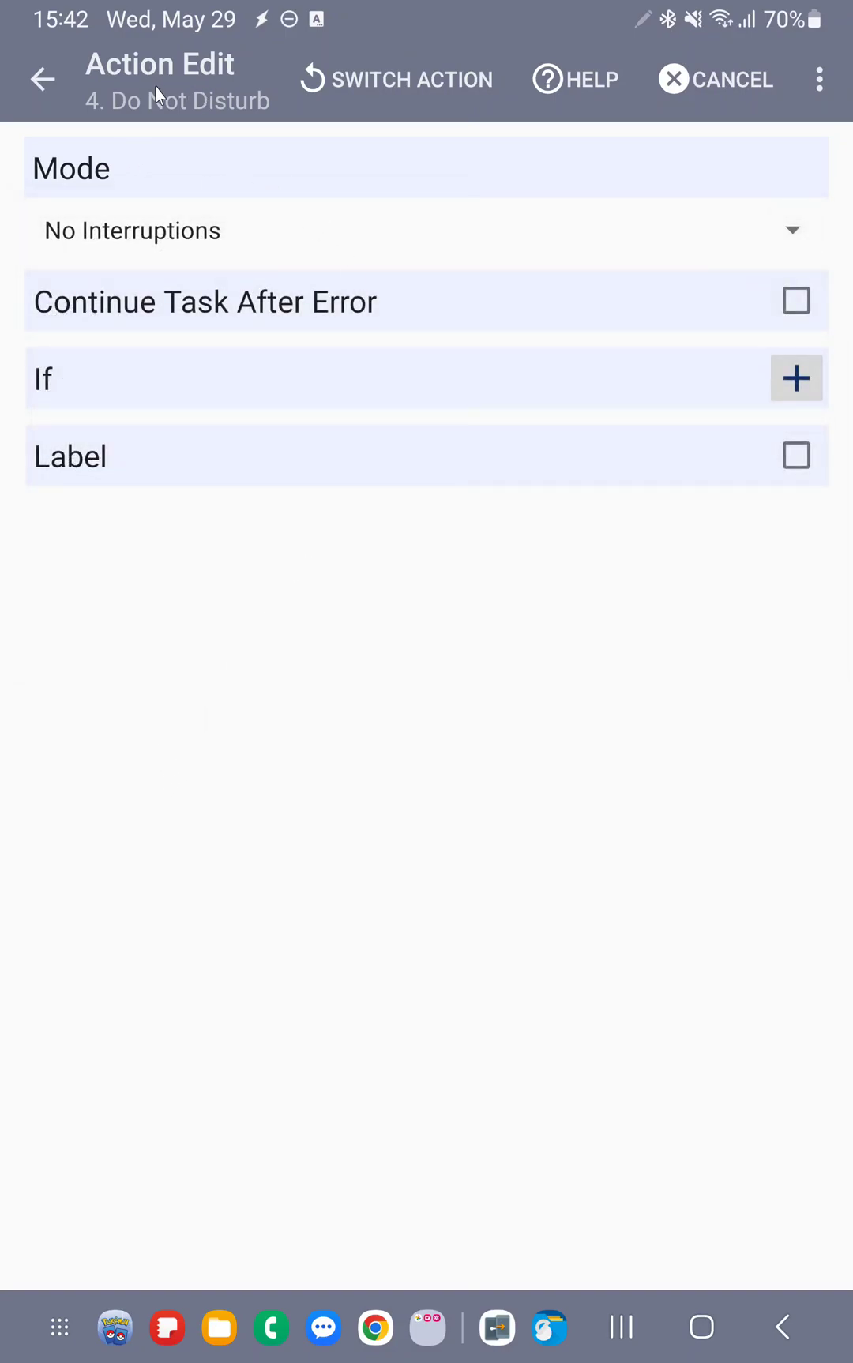
click(154, 235)
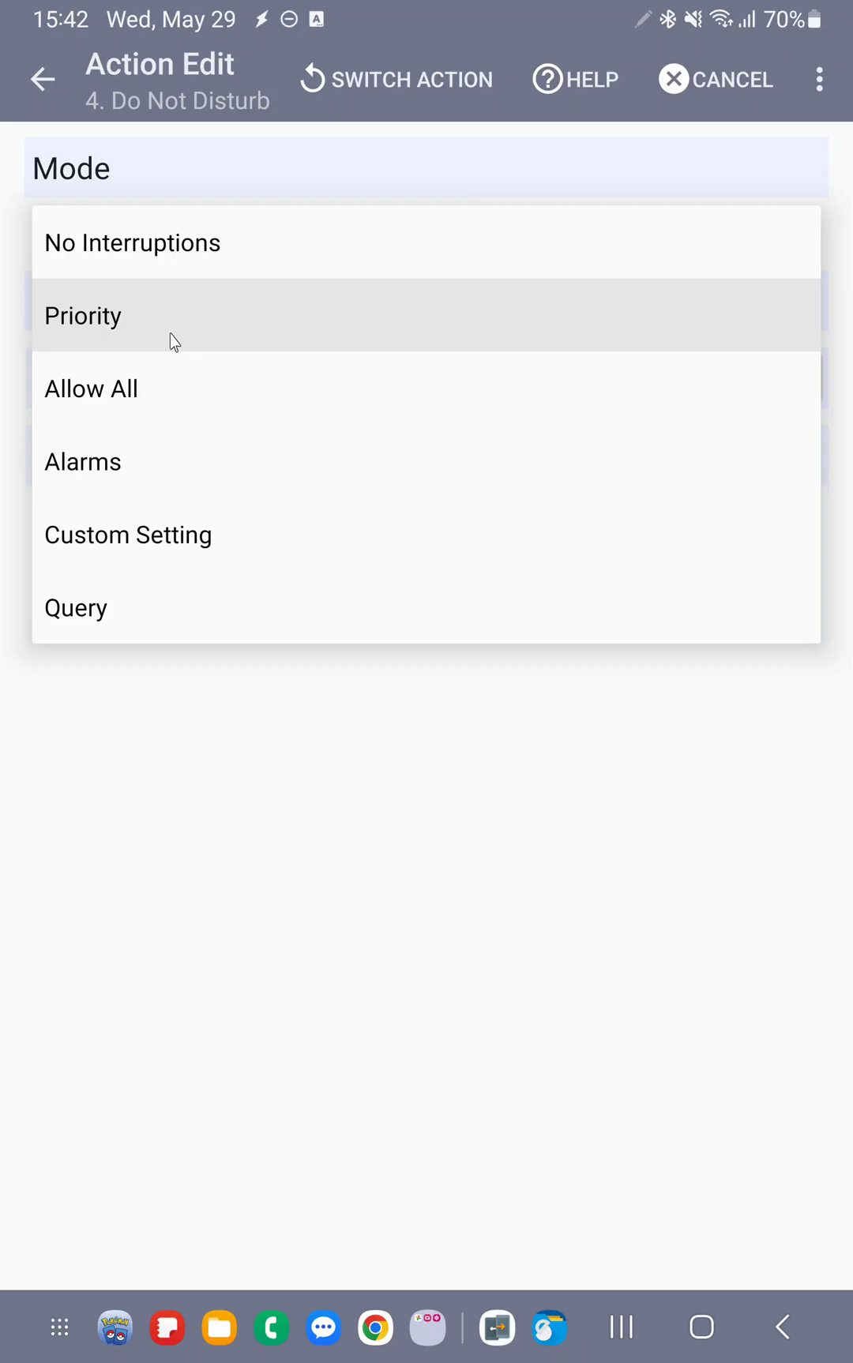
click(175, 803)
Step: Tick and untick the Flash action's Tasker Layout, leaving it unchanged, then exit to the Tasks list
click(58, 88)
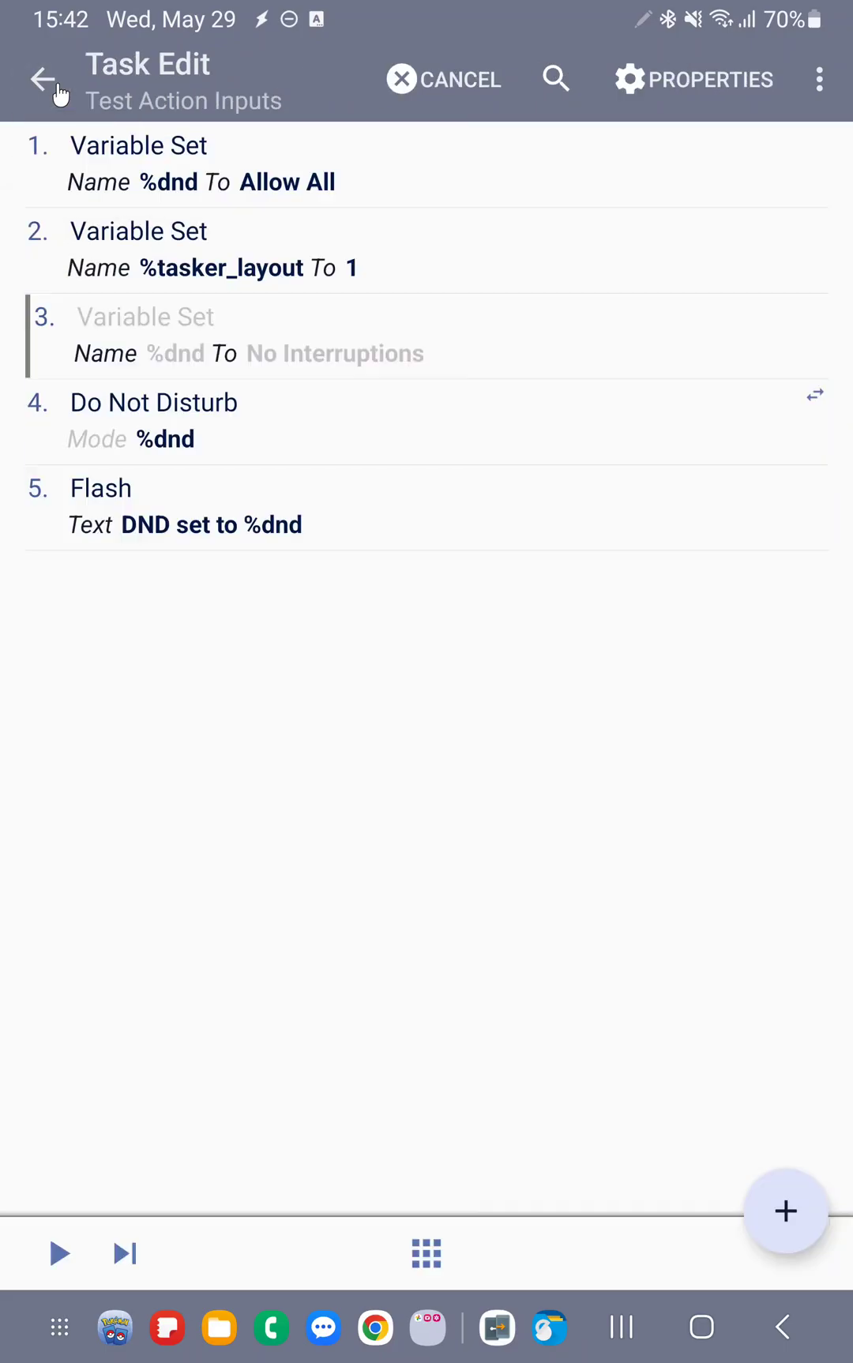
click(145, 512)
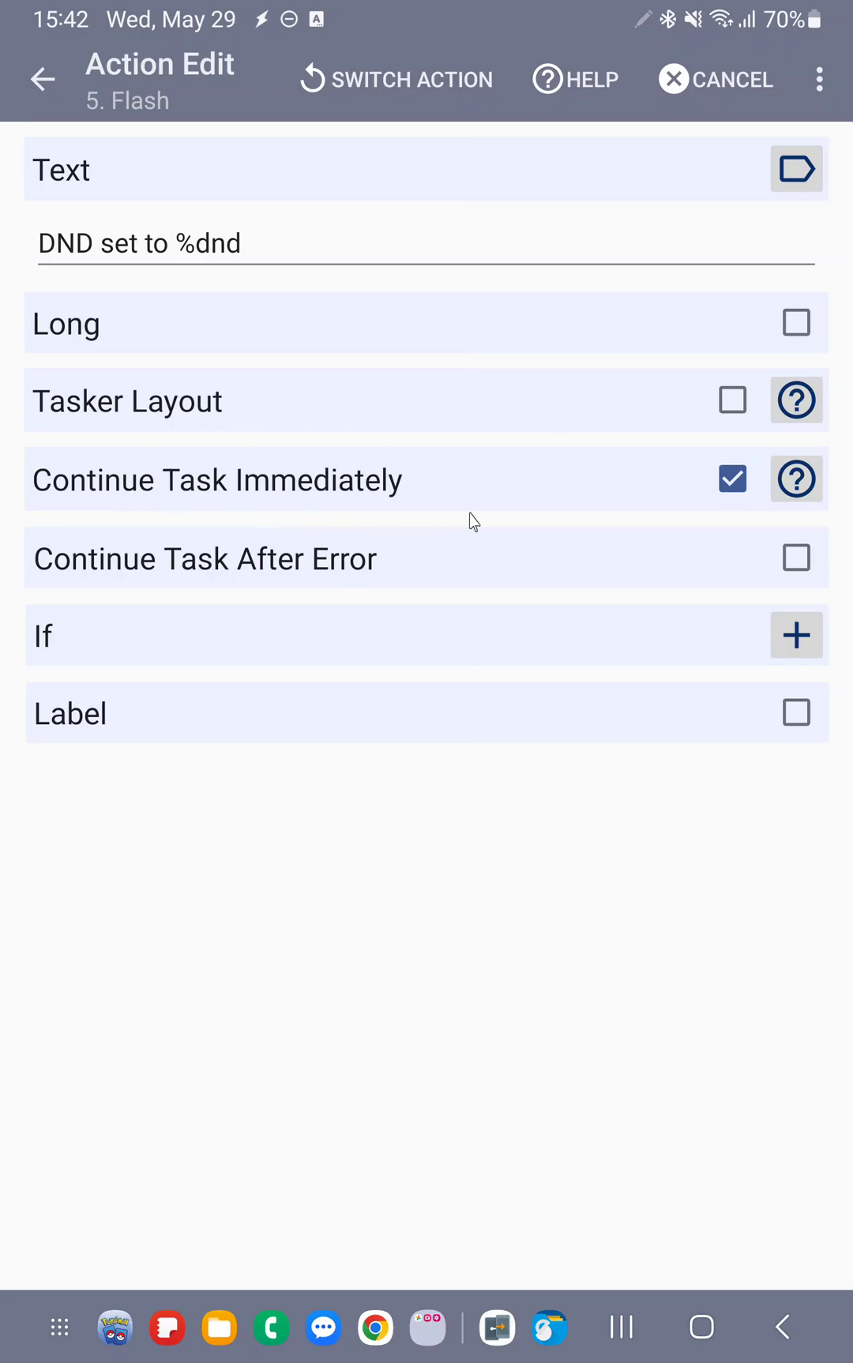
click(732, 400)
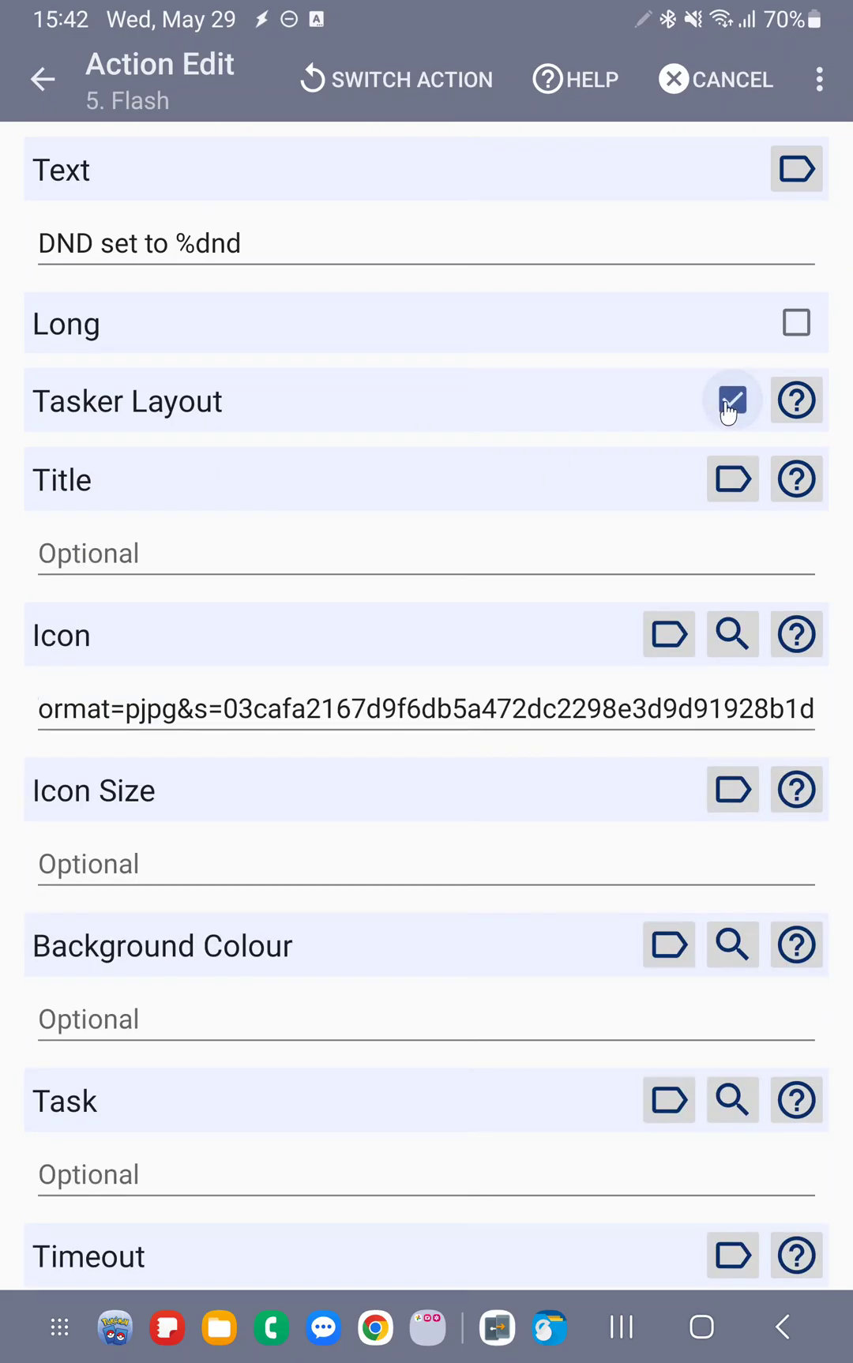
click(730, 401)
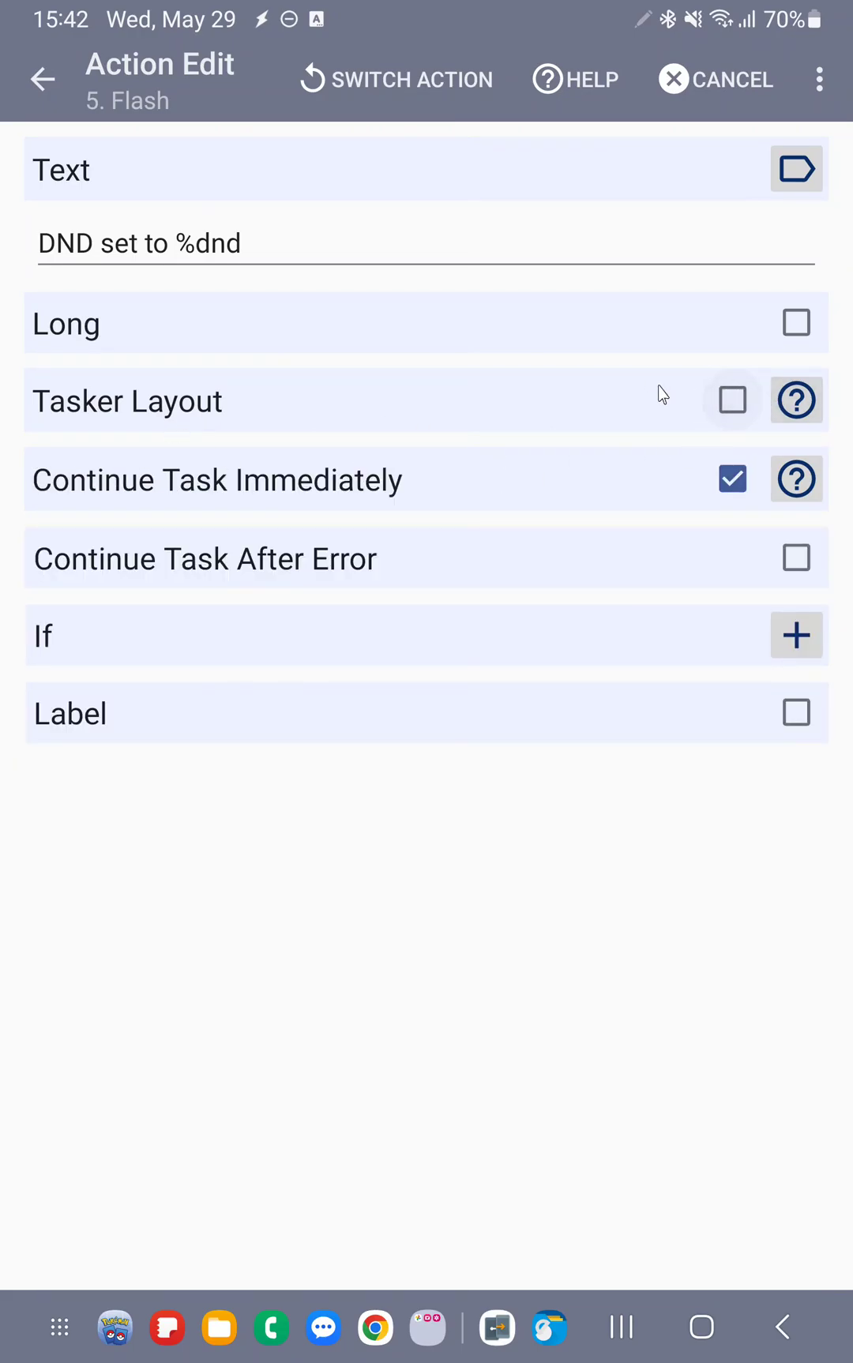
click(54, 87)
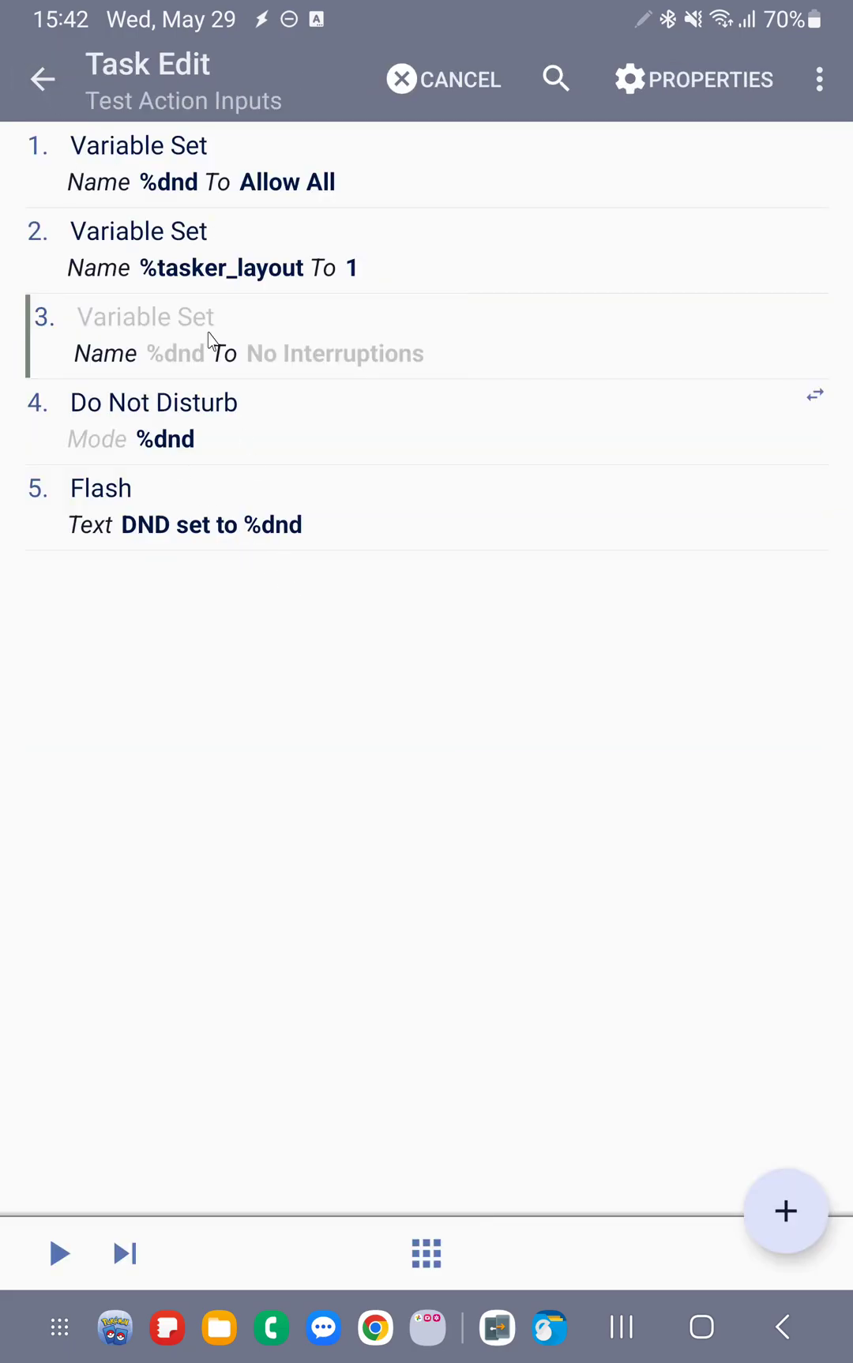
click(57, 99)
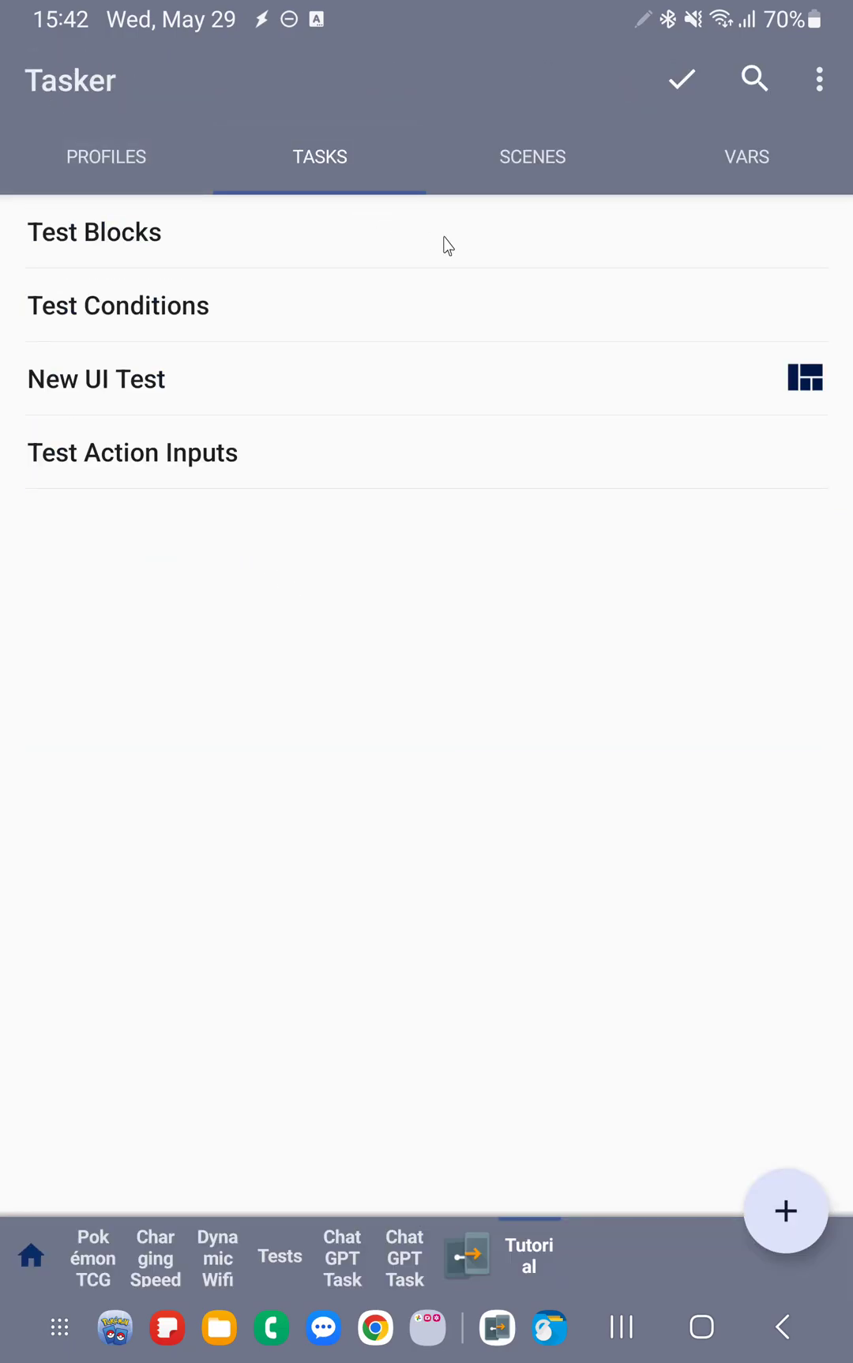
Step: Enable Use Tasker 2024 UI (VERY EARLY) in Preferences and reopen Test Action Inputs
click(816, 95)
click(534, 377)
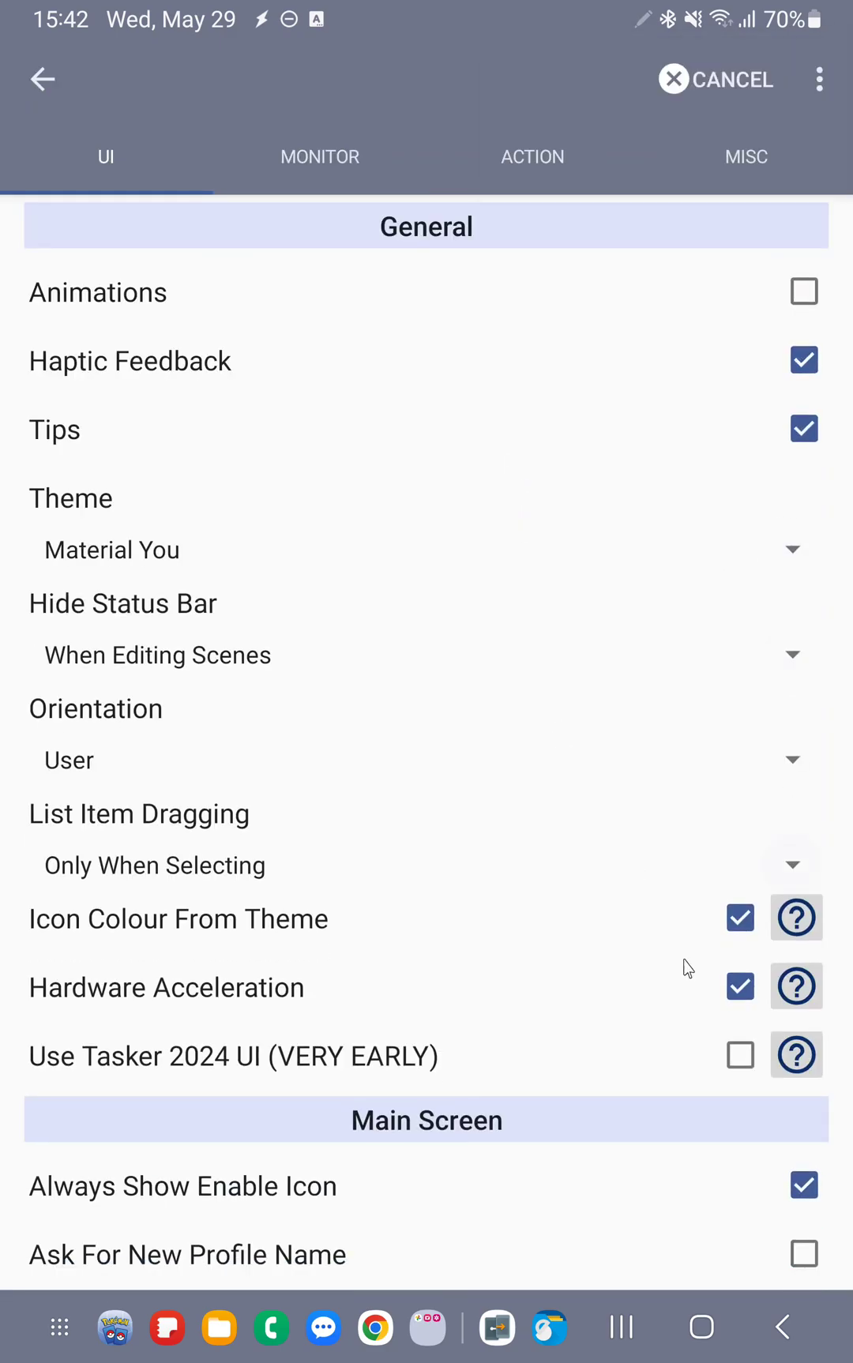
click(741, 1055)
click(43, 79)
click(172, 466)
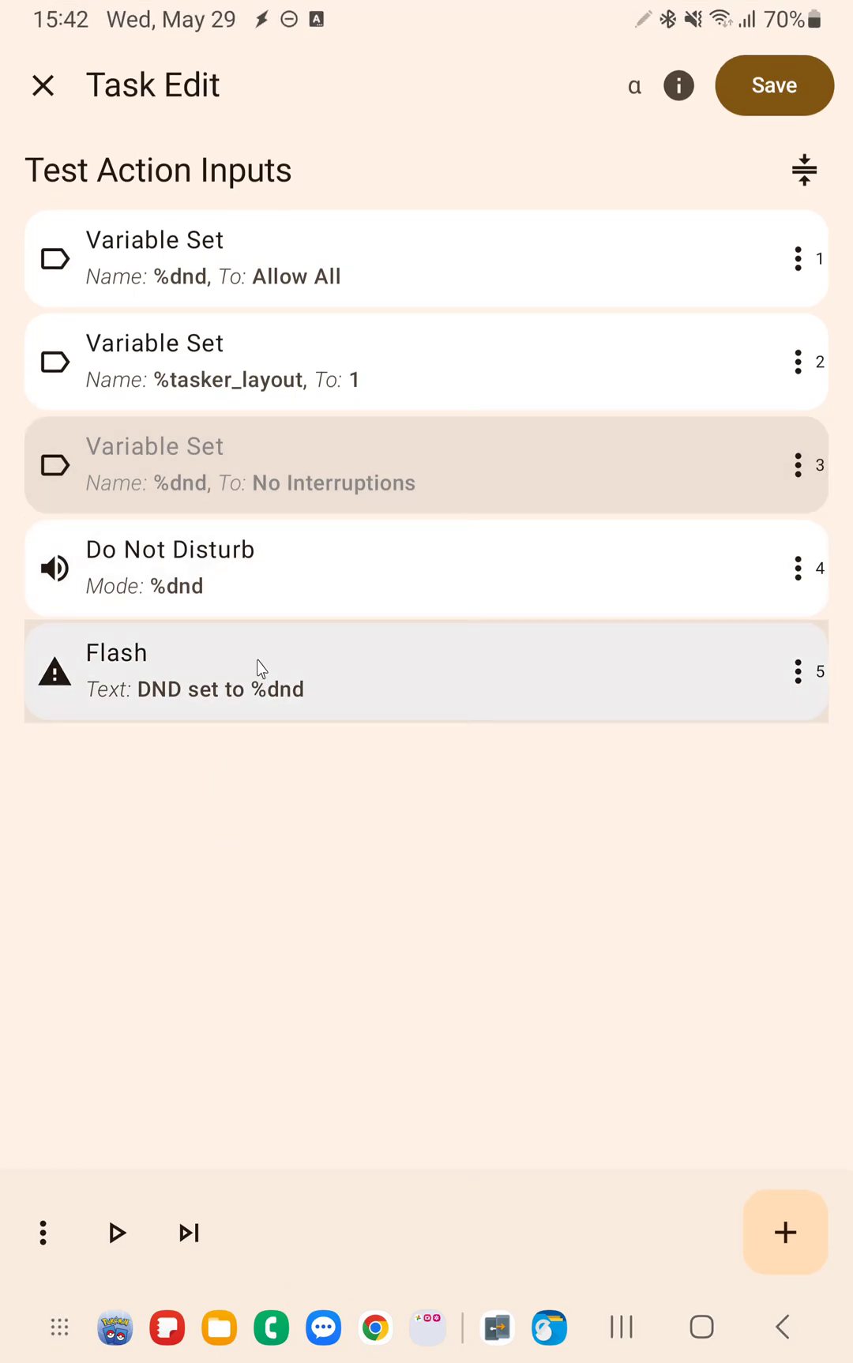
Step: Expand Do Not Disturb with Mode kept at %dnd, and run the task to flash 'DND set to Allow All'
click(249, 558)
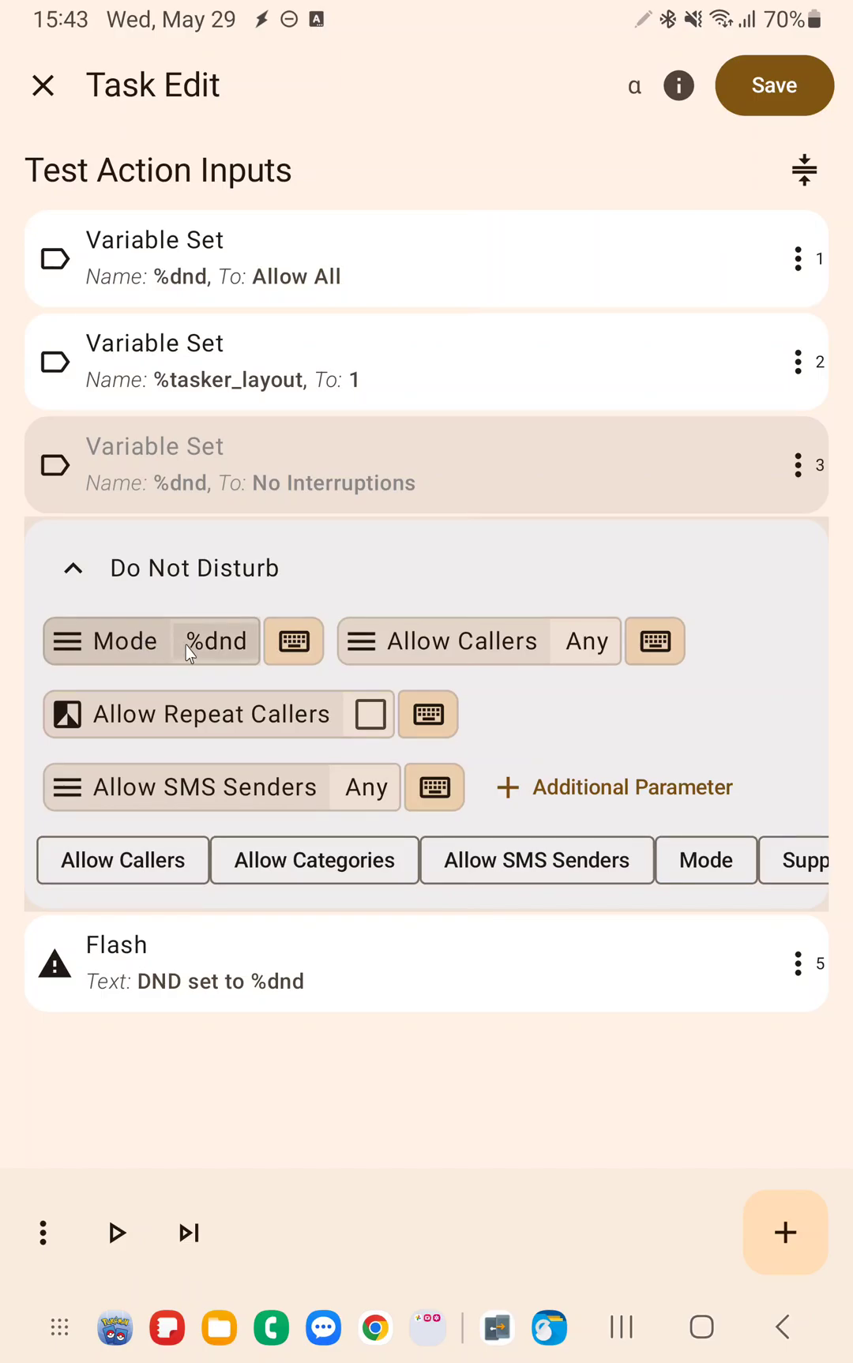
click(223, 650)
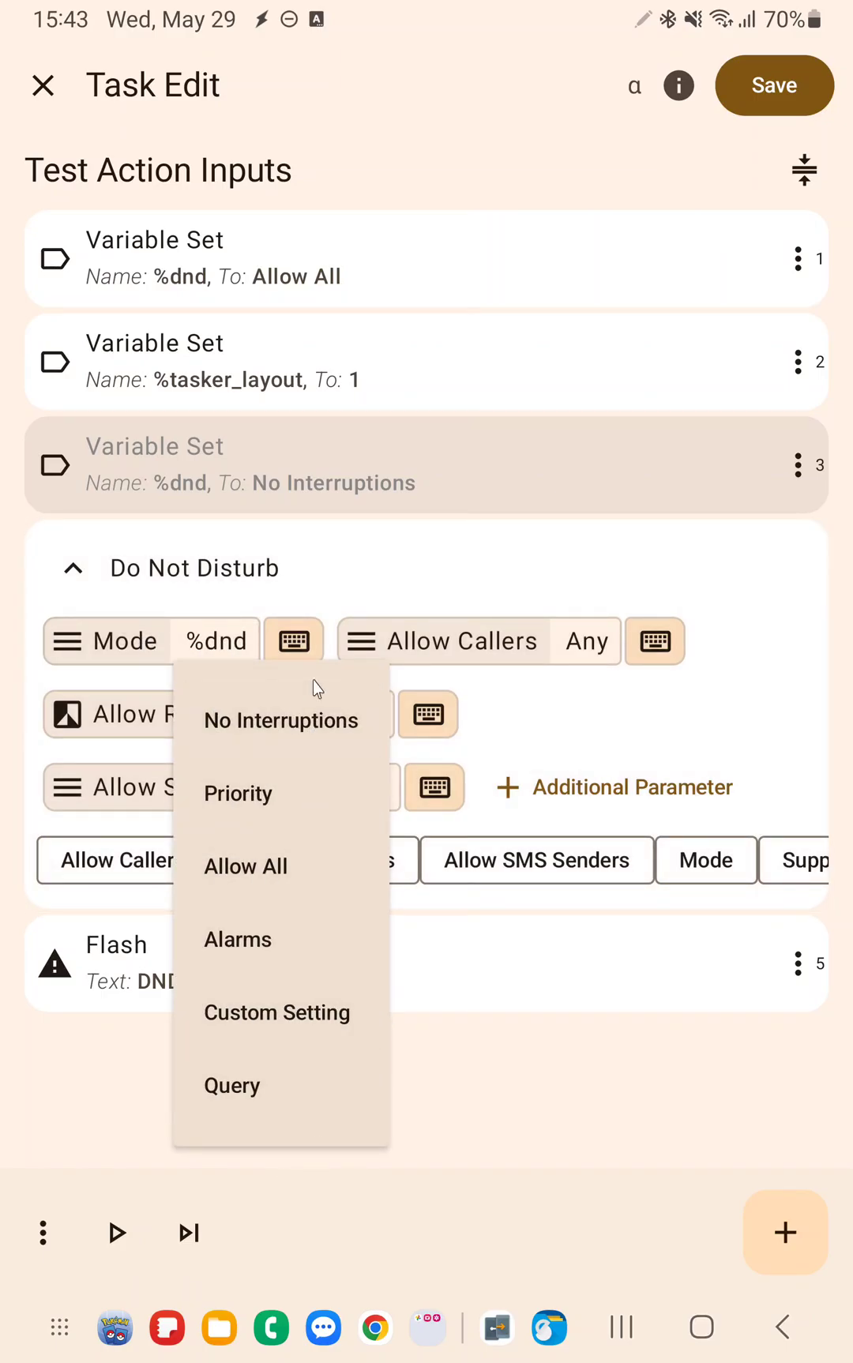
click(362, 579)
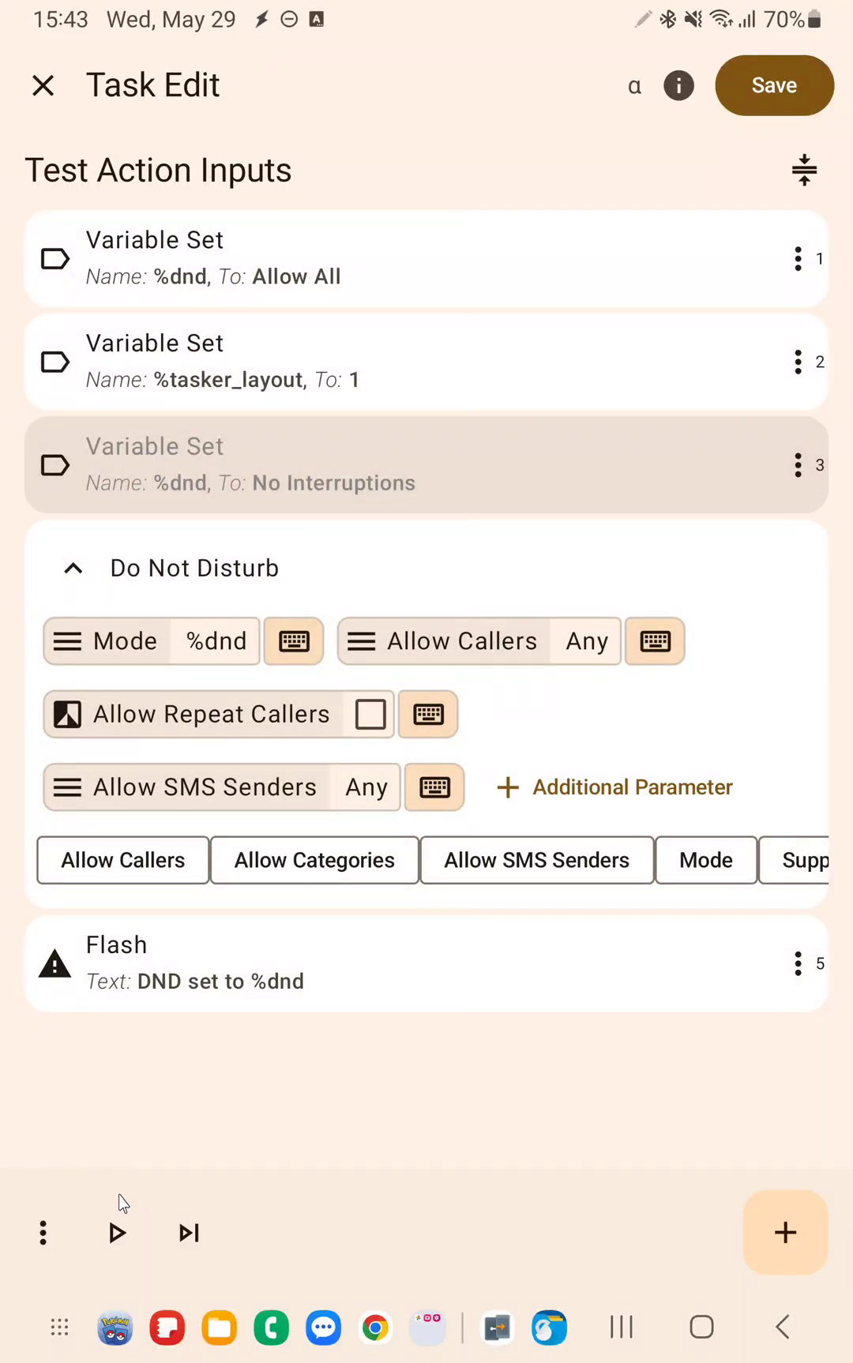
click(117, 1233)
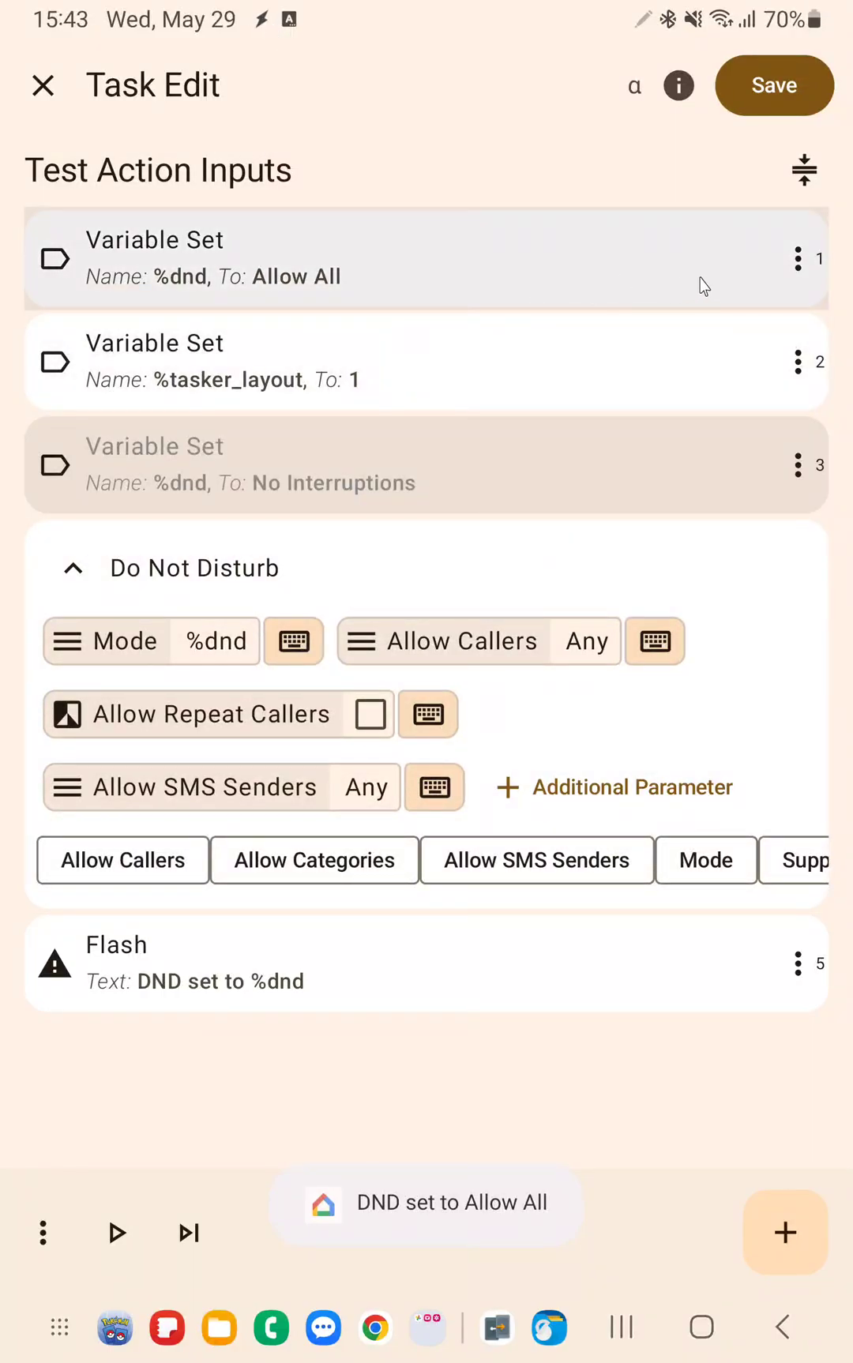
Step: Disable the Allow All Variable Set, enable the No Interruptions one, and run the task
click(798, 259)
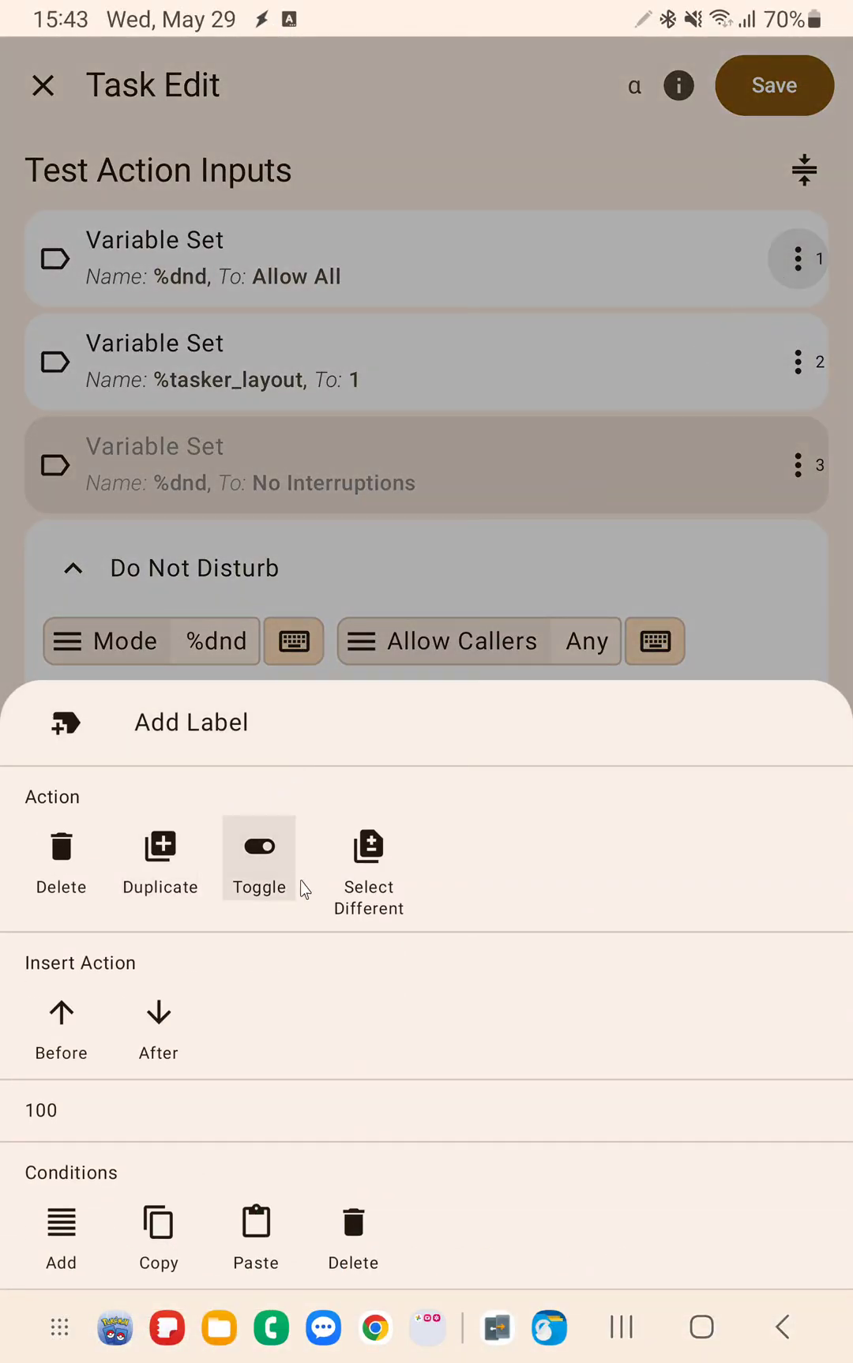
click(302, 886)
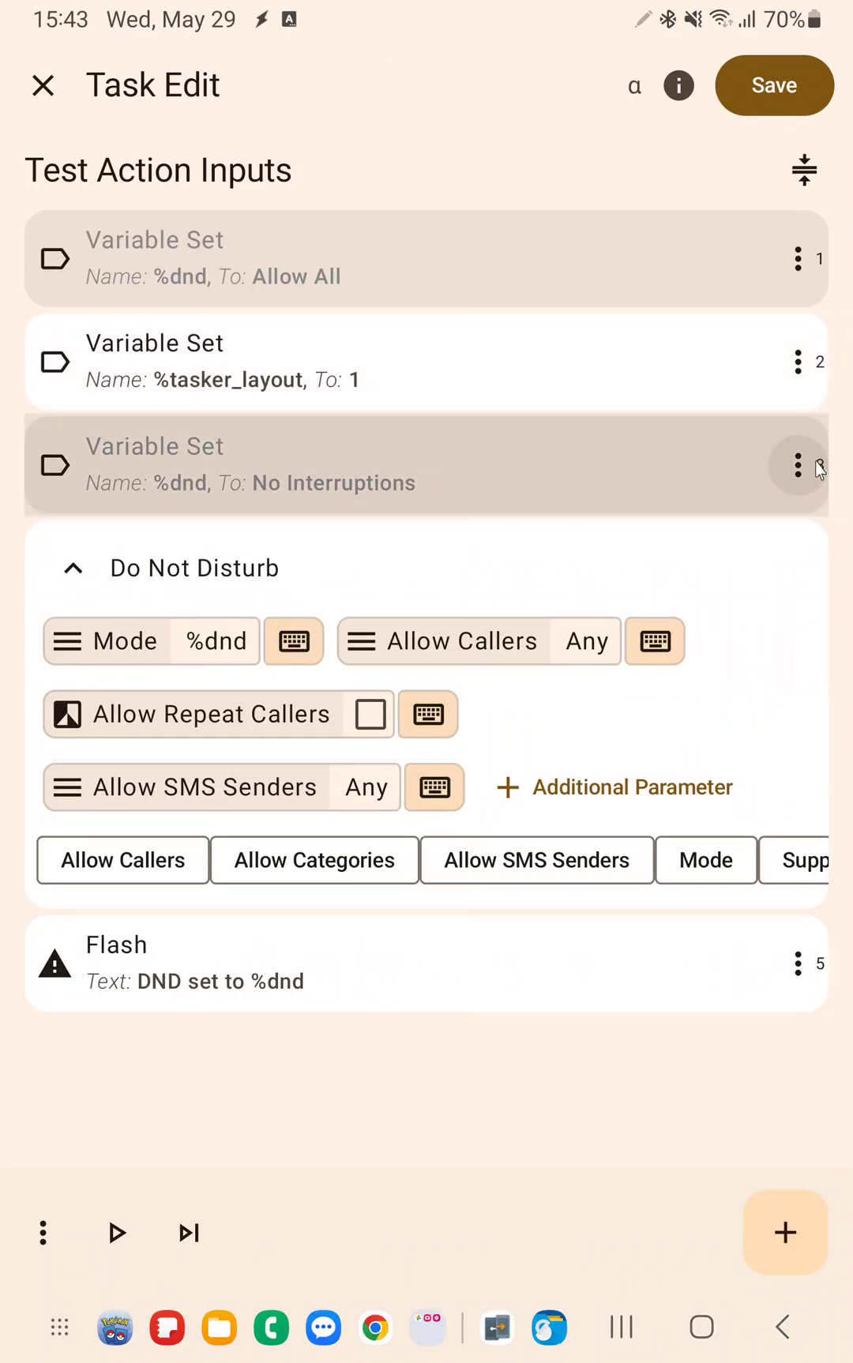
click(814, 466)
click(272, 846)
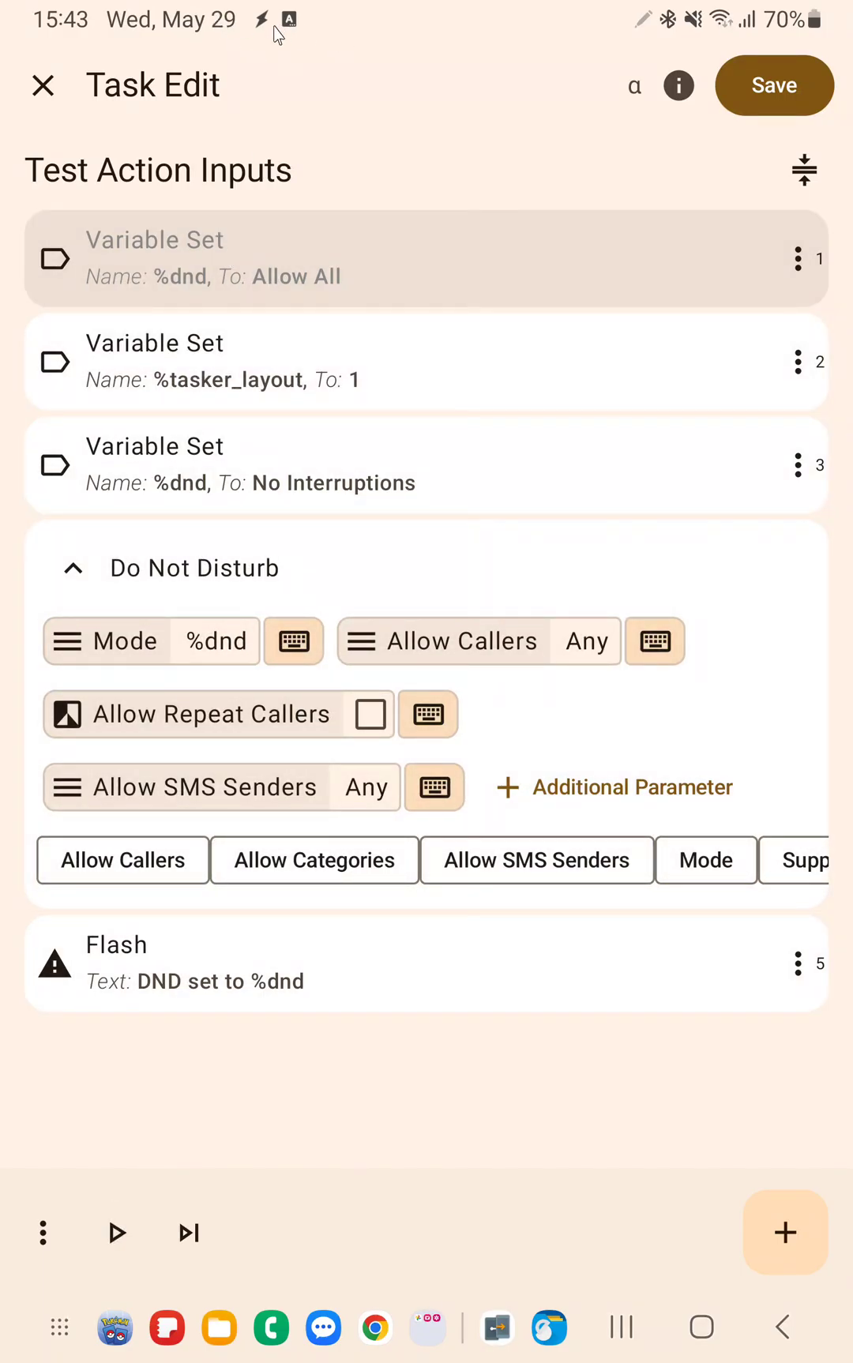
click(118, 1230)
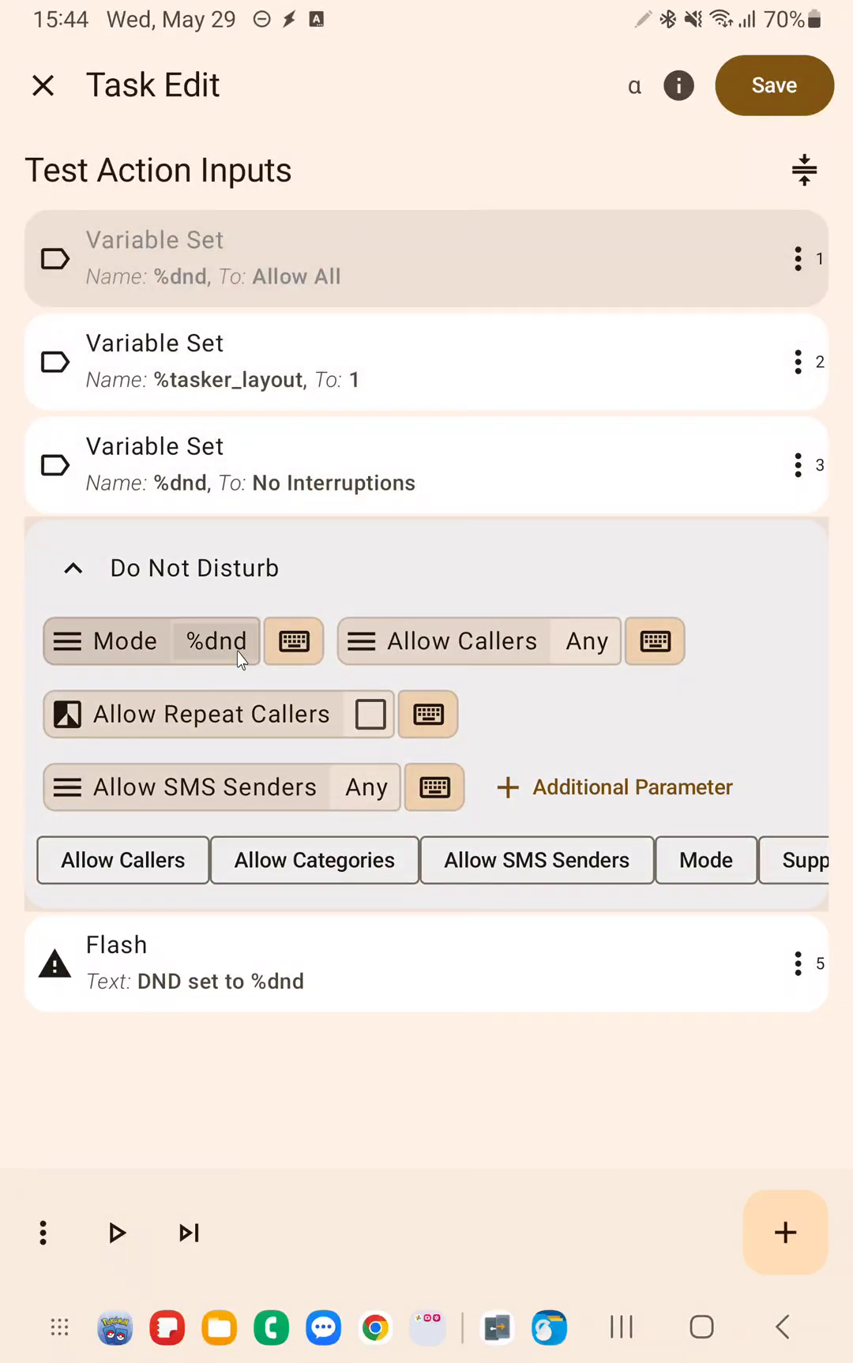
Step: Collapse Do Not Disturb, expand Flash showing Tasker Layout %tasker_layout, and run the task
click(74, 576)
click(259, 699)
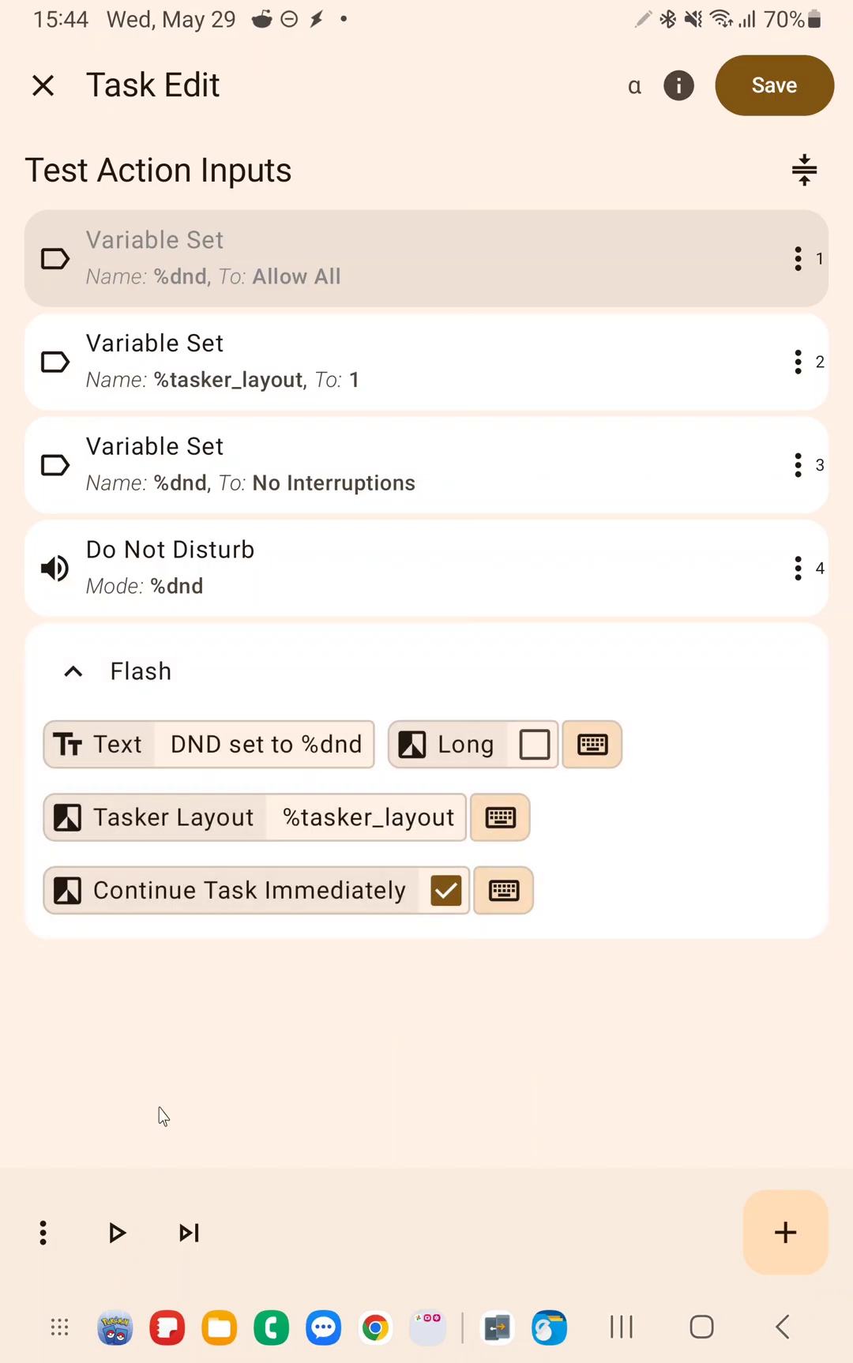
click(125, 1244)
Step: Clear the %tasker_layout Variable Set's To value of 1 and run the task
click(238, 399)
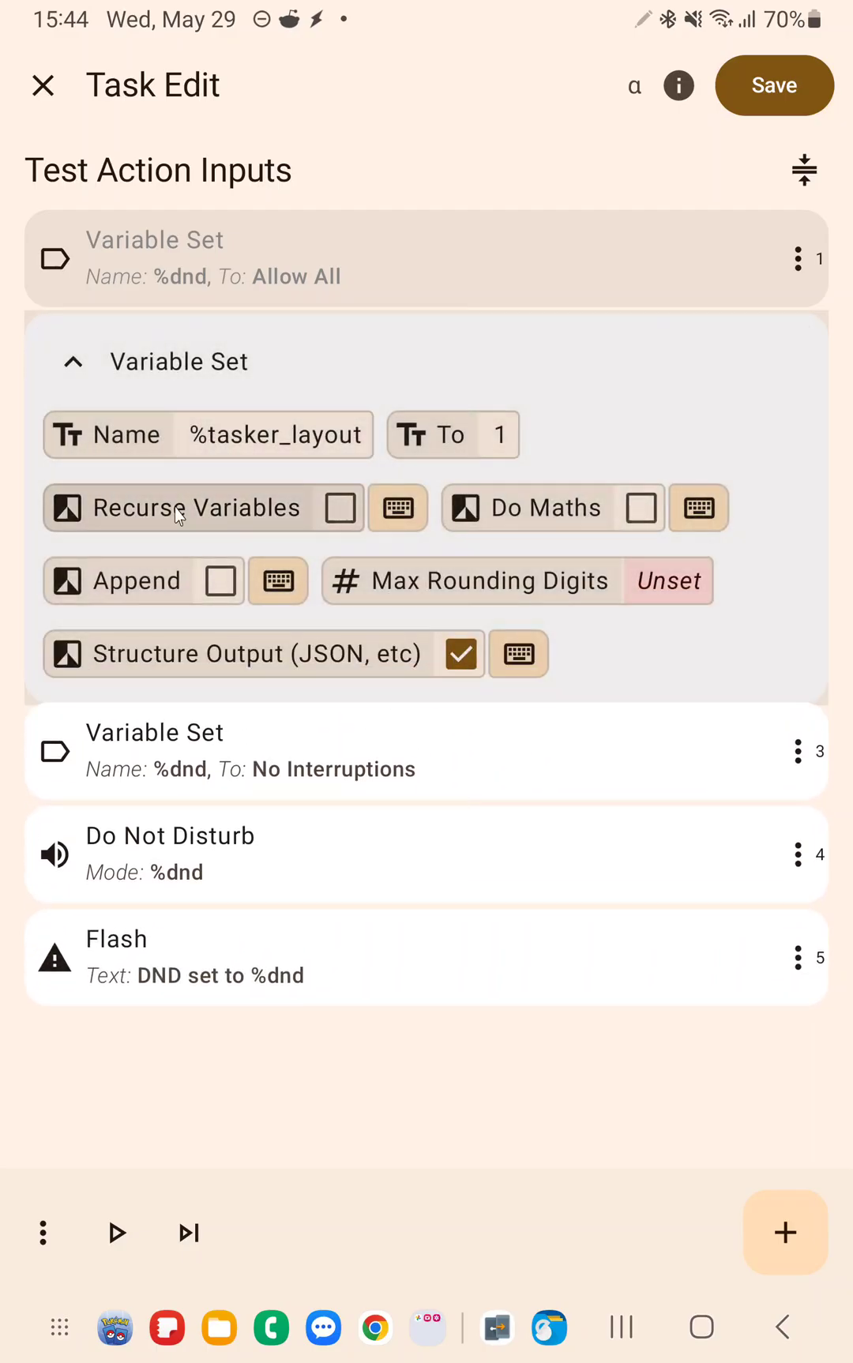
click(446, 434)
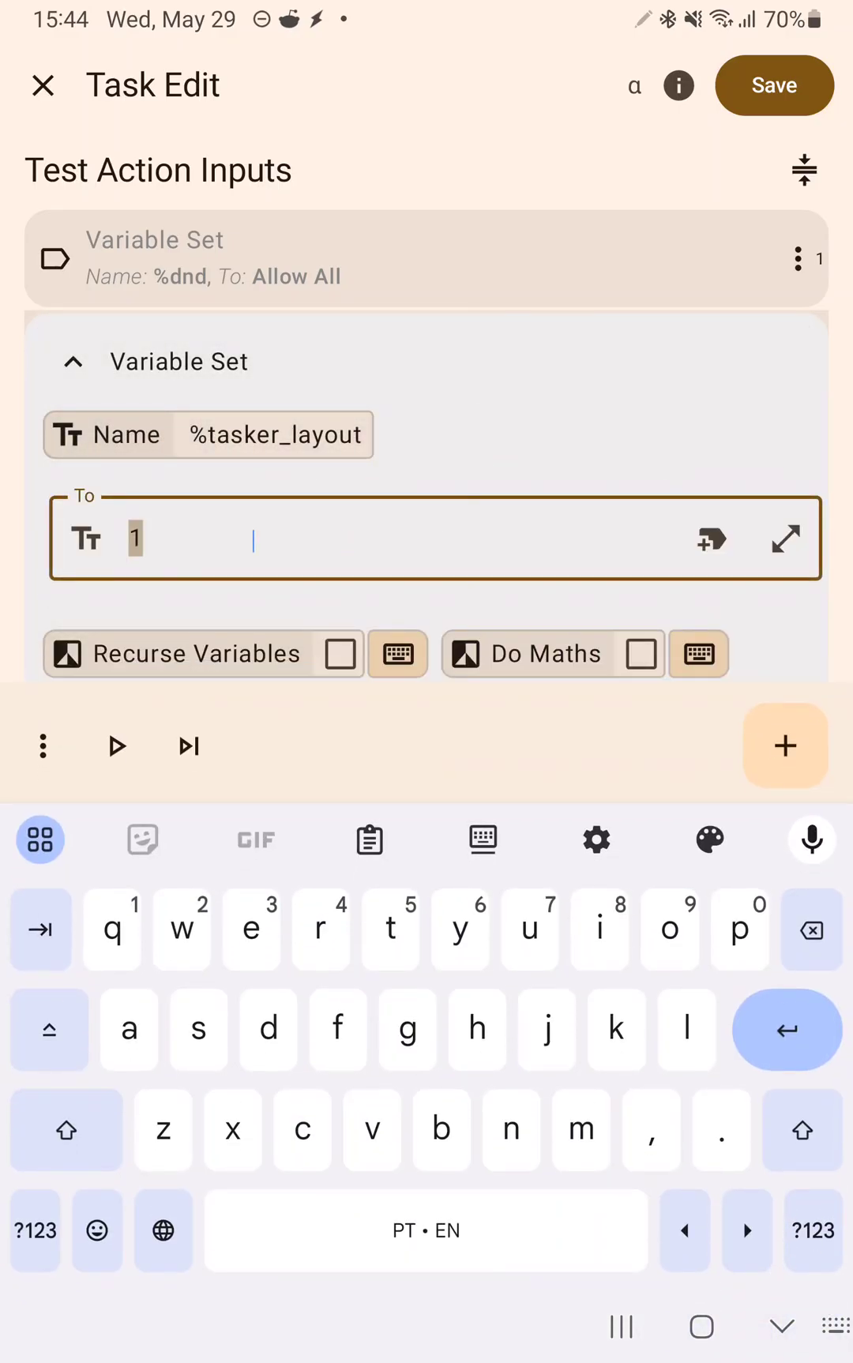
key(BackSpace)
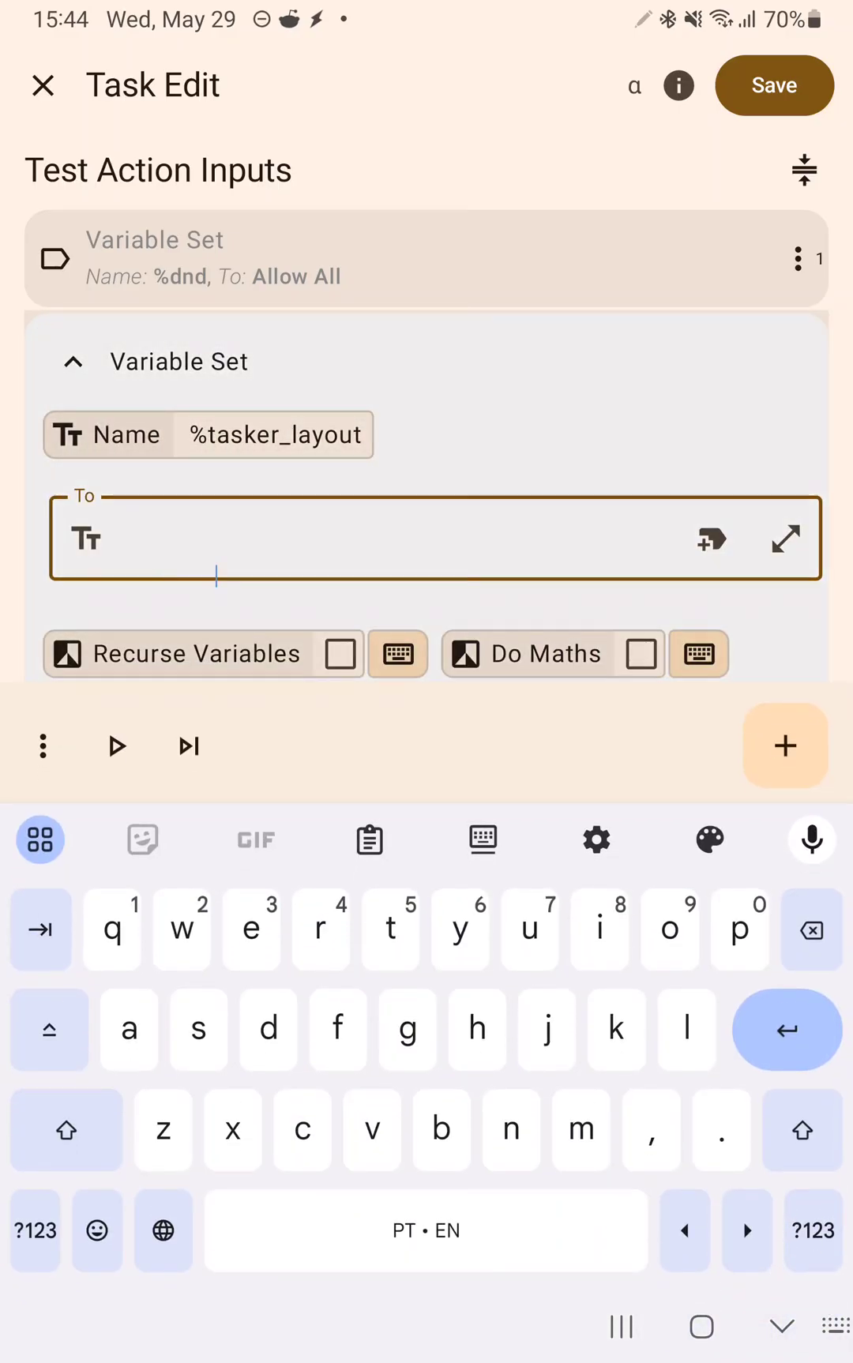
click(780, 1327)
click(117, 1233)
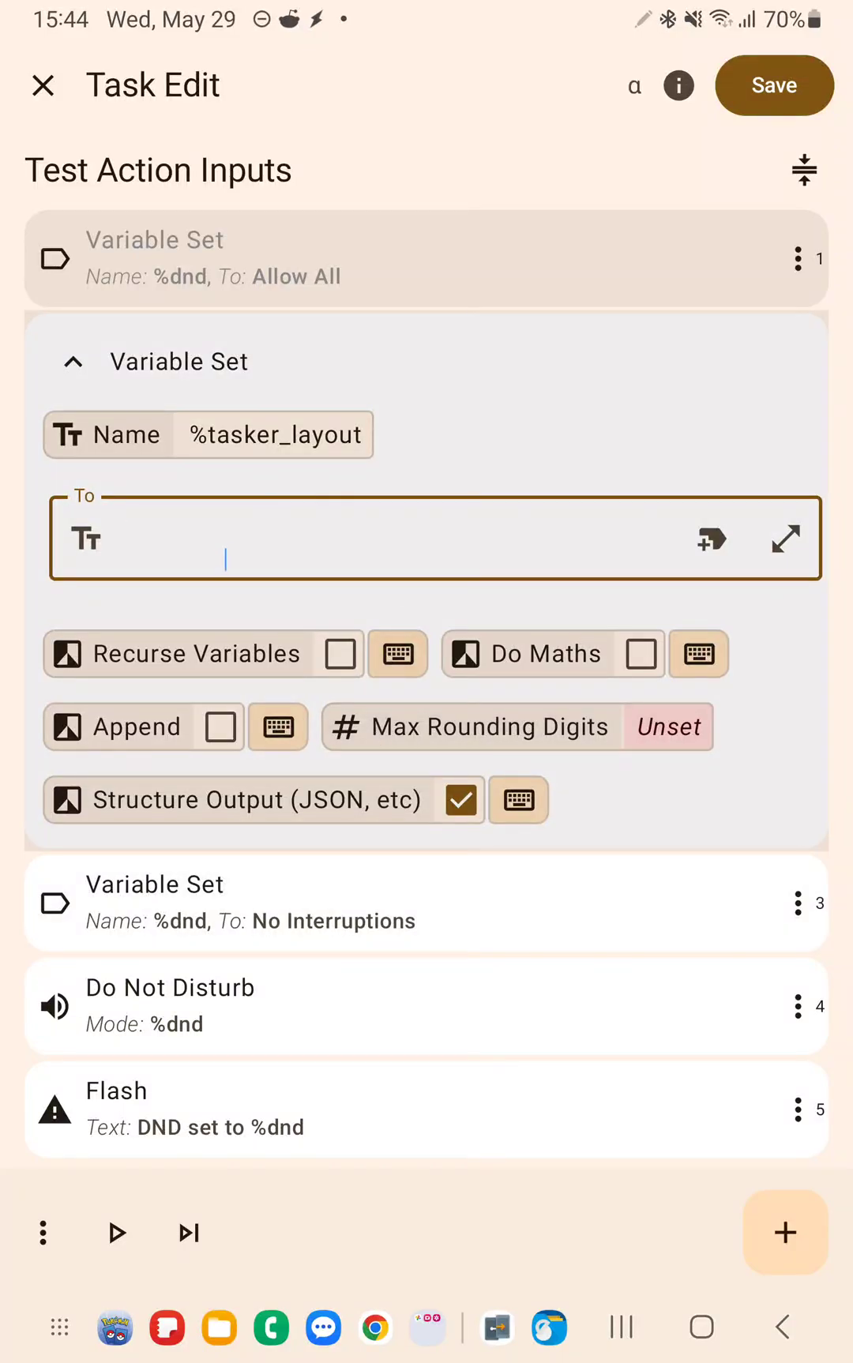
Step: Set the %tasker_layout value to on and run the task twice
click(130, 539)
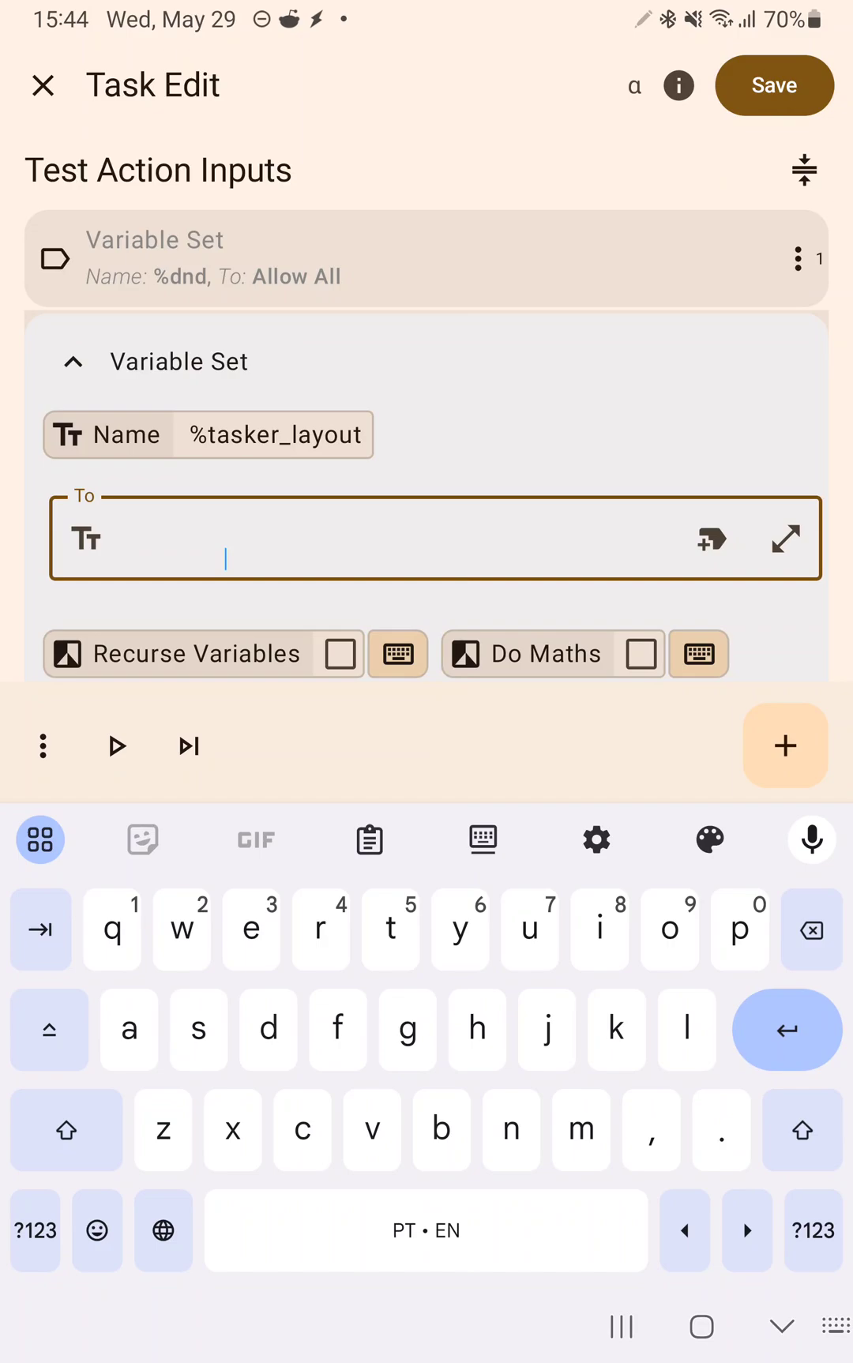
text(1)
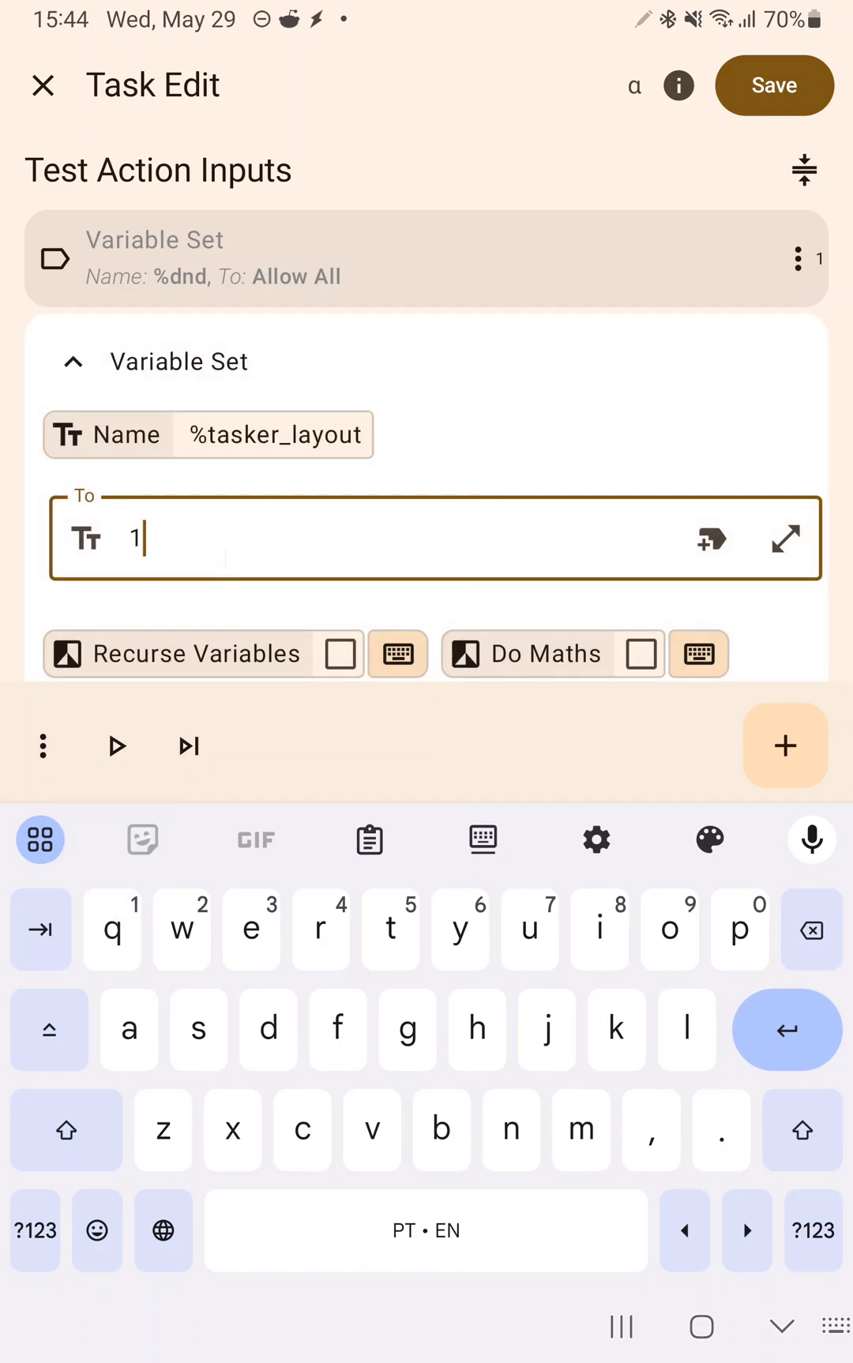
text(true)
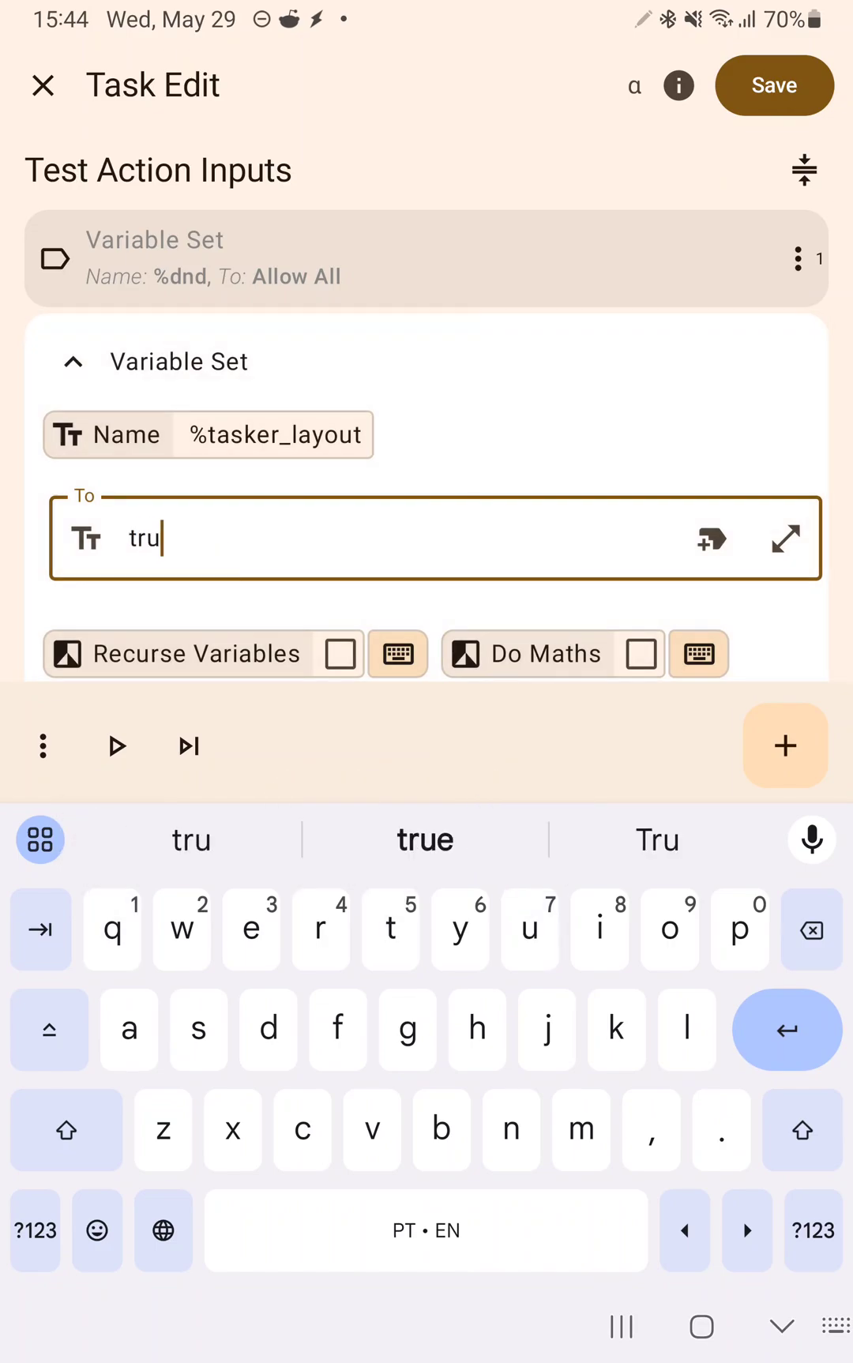
key(BackSpace)
key(BackSpace)
key(BackSpace)
key(BackSpace)
text(in)
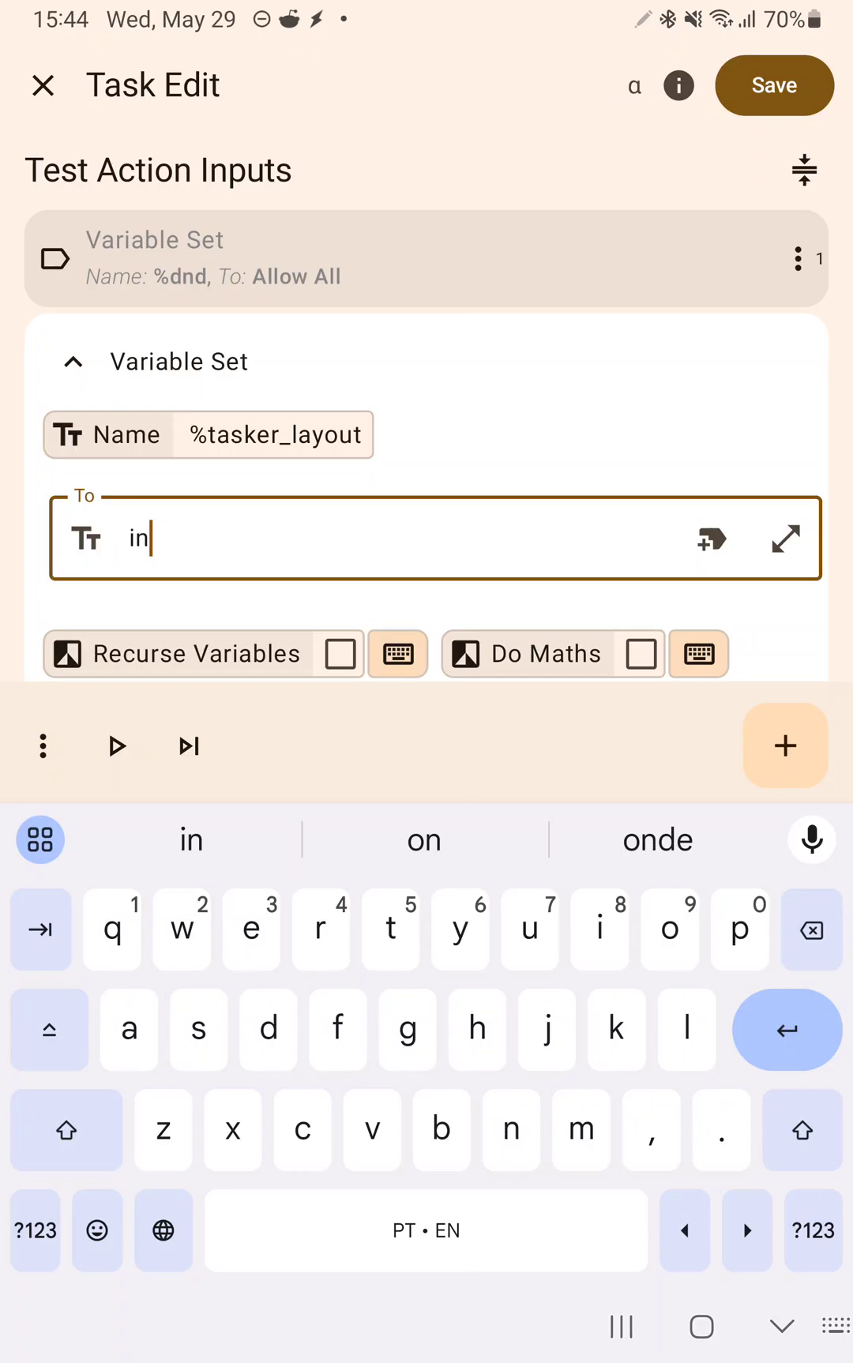
key(BackSpace)
key(BackSpace)
text(on)
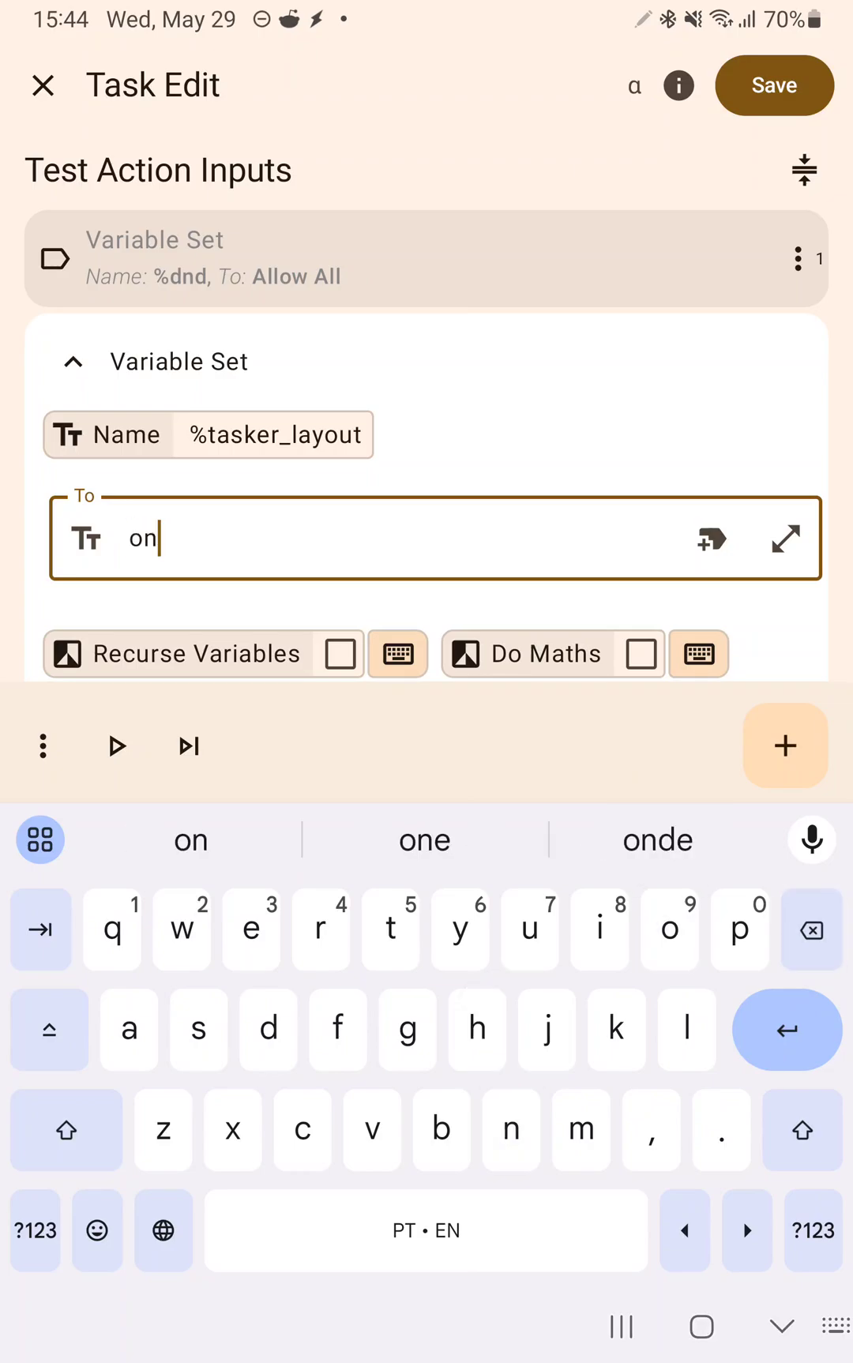
click(115, 744)
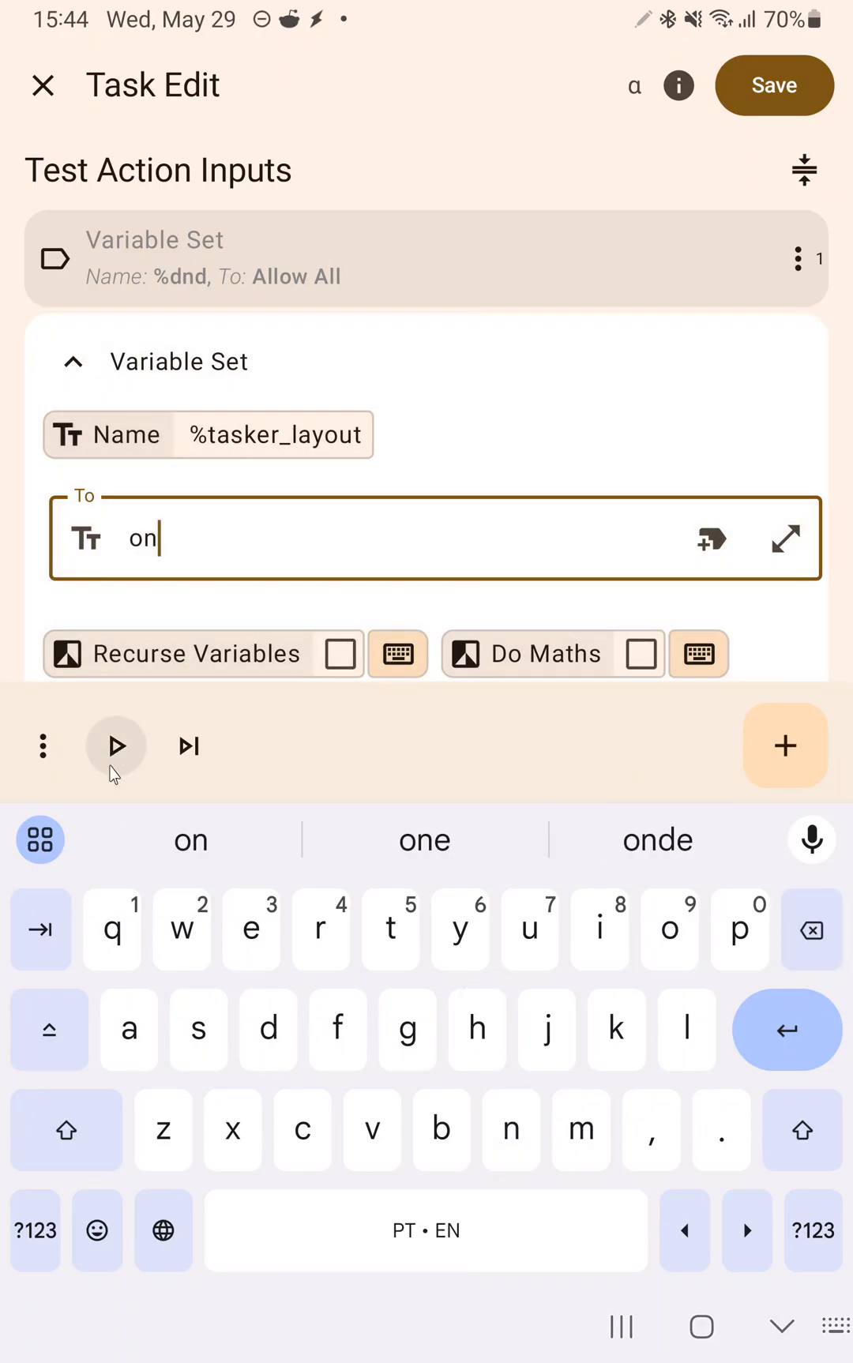
click(118, 751)
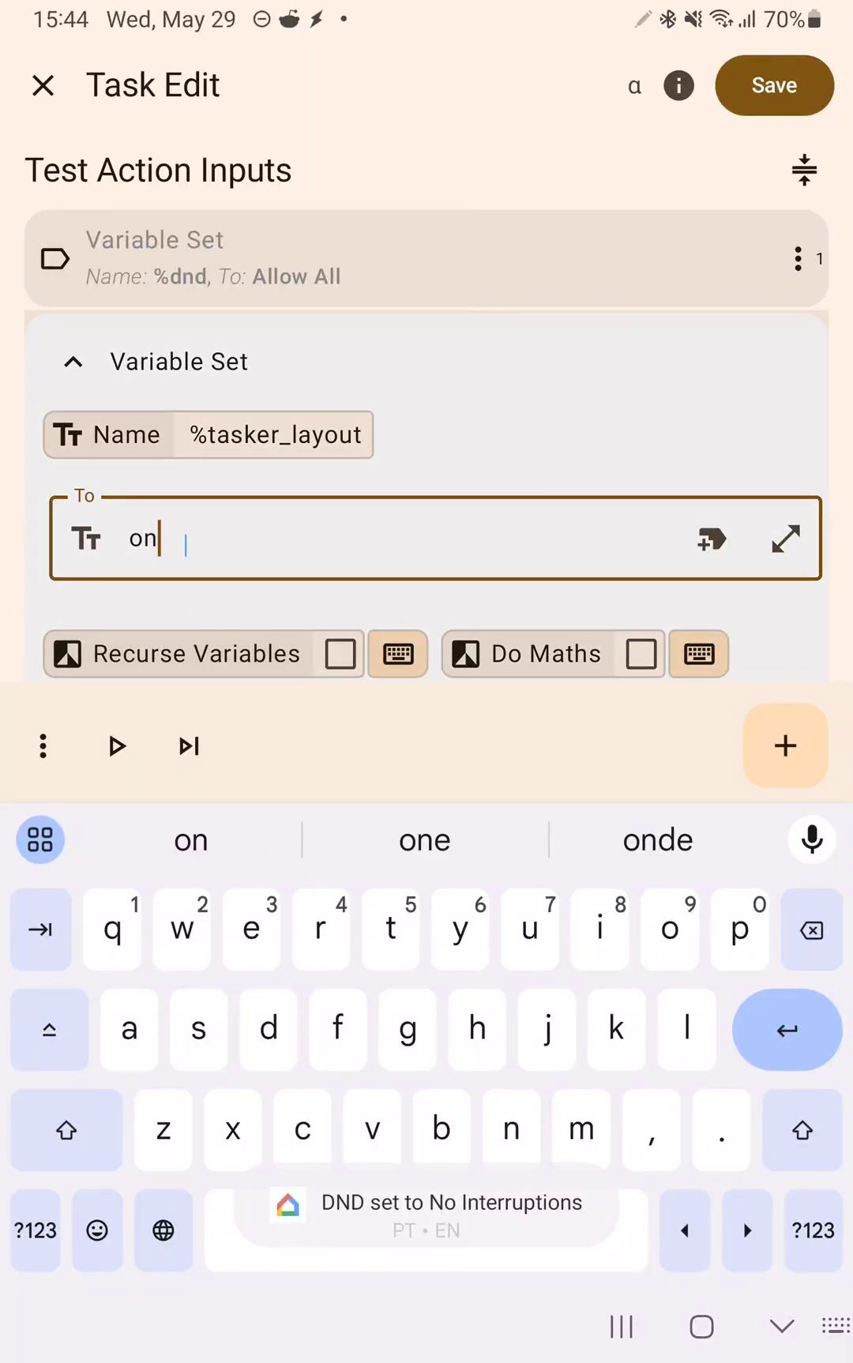
Step: Change the %tasker_layout value to off and run the task again
text(off)
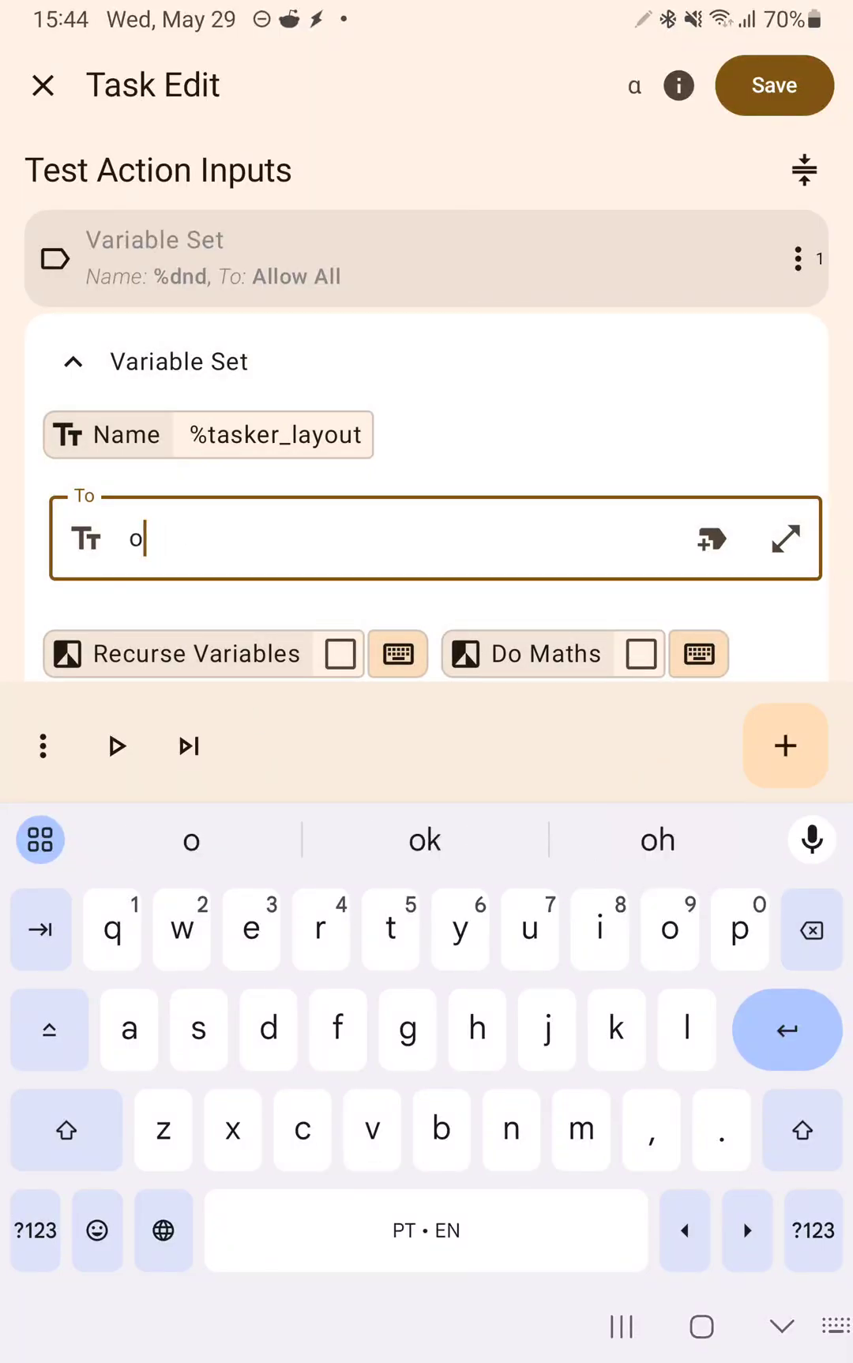
click(114, 751)
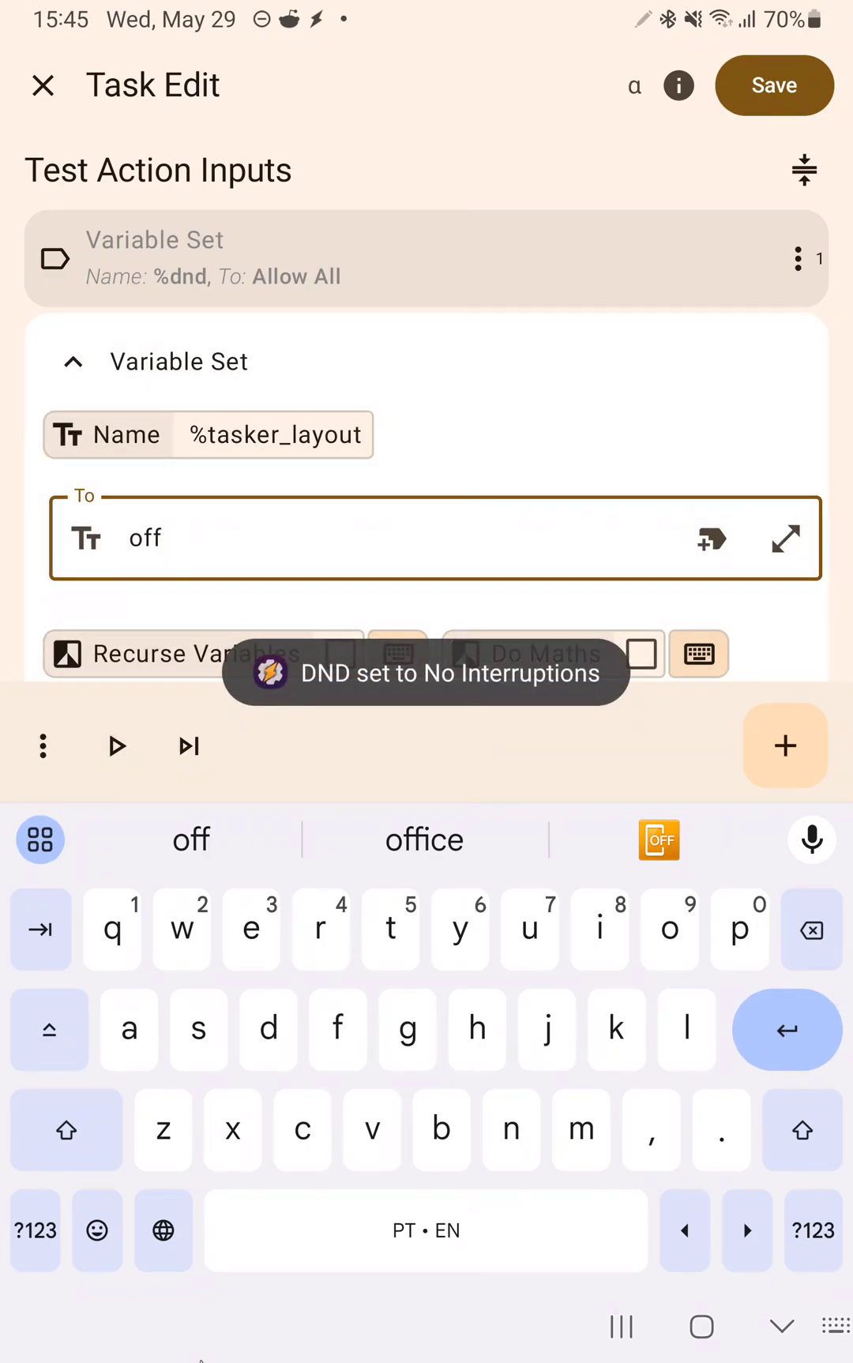
click(783, 1326)
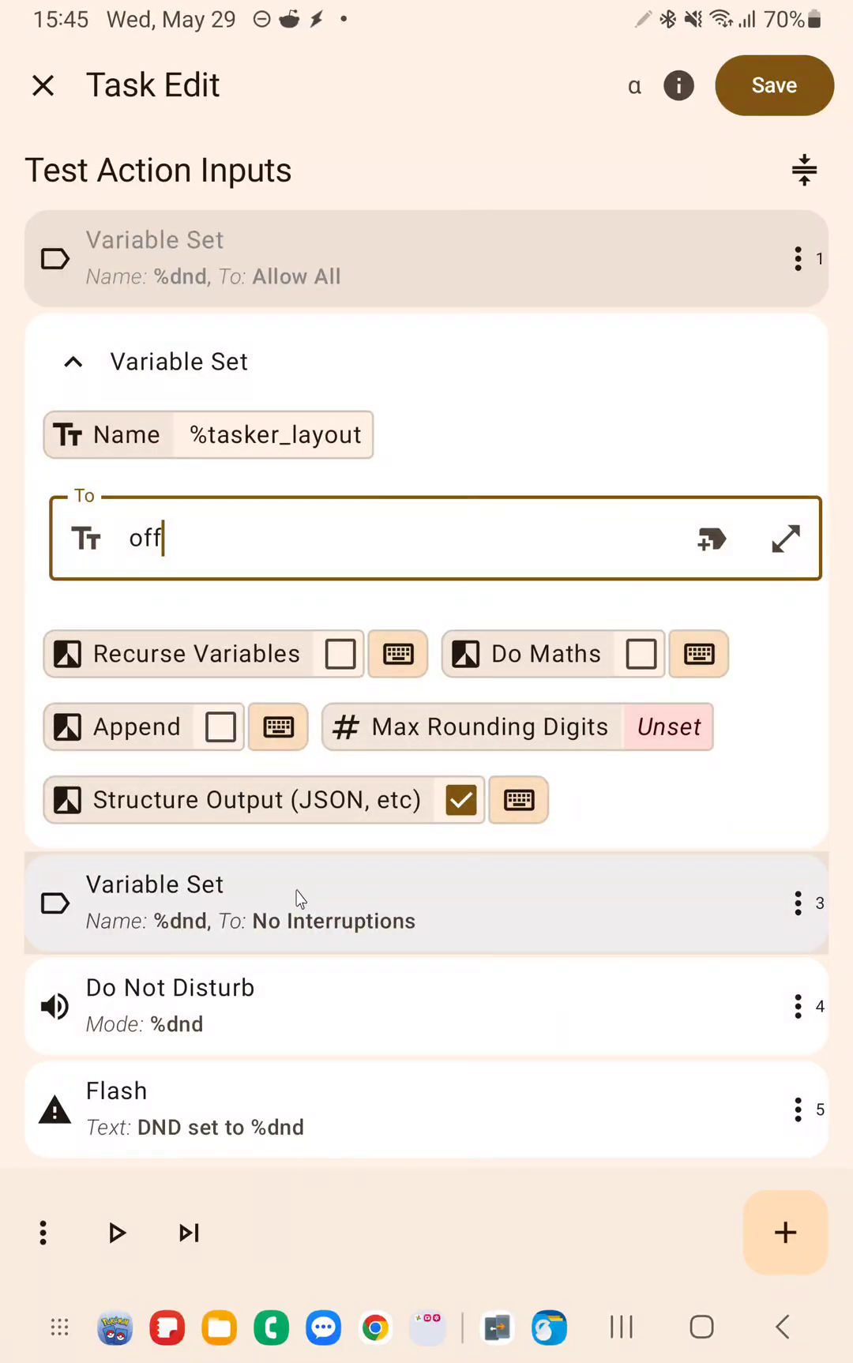
Step: Open the %dnd Variable Set action and inspect its variable Name editor
click(292, 903)
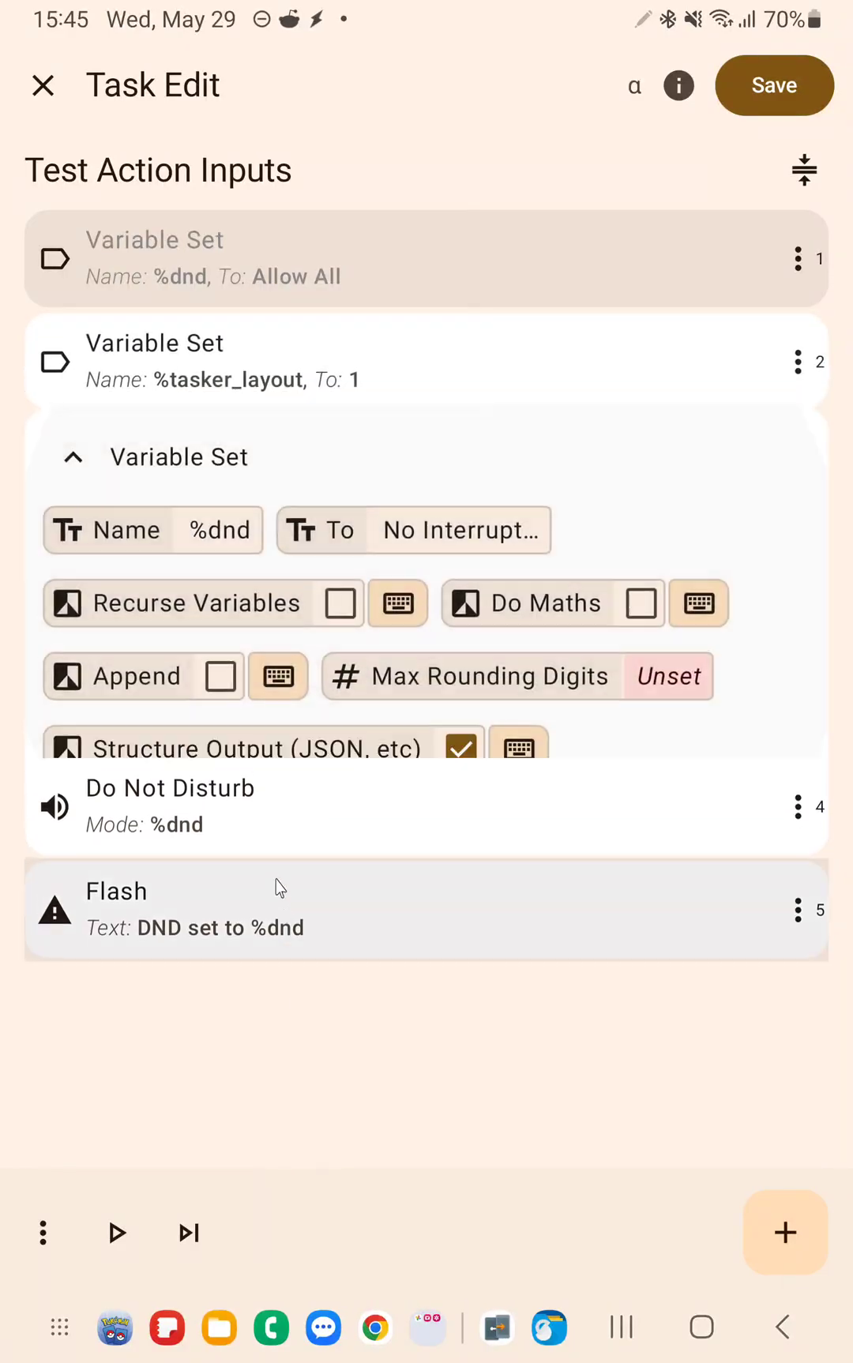
click(213, 530)
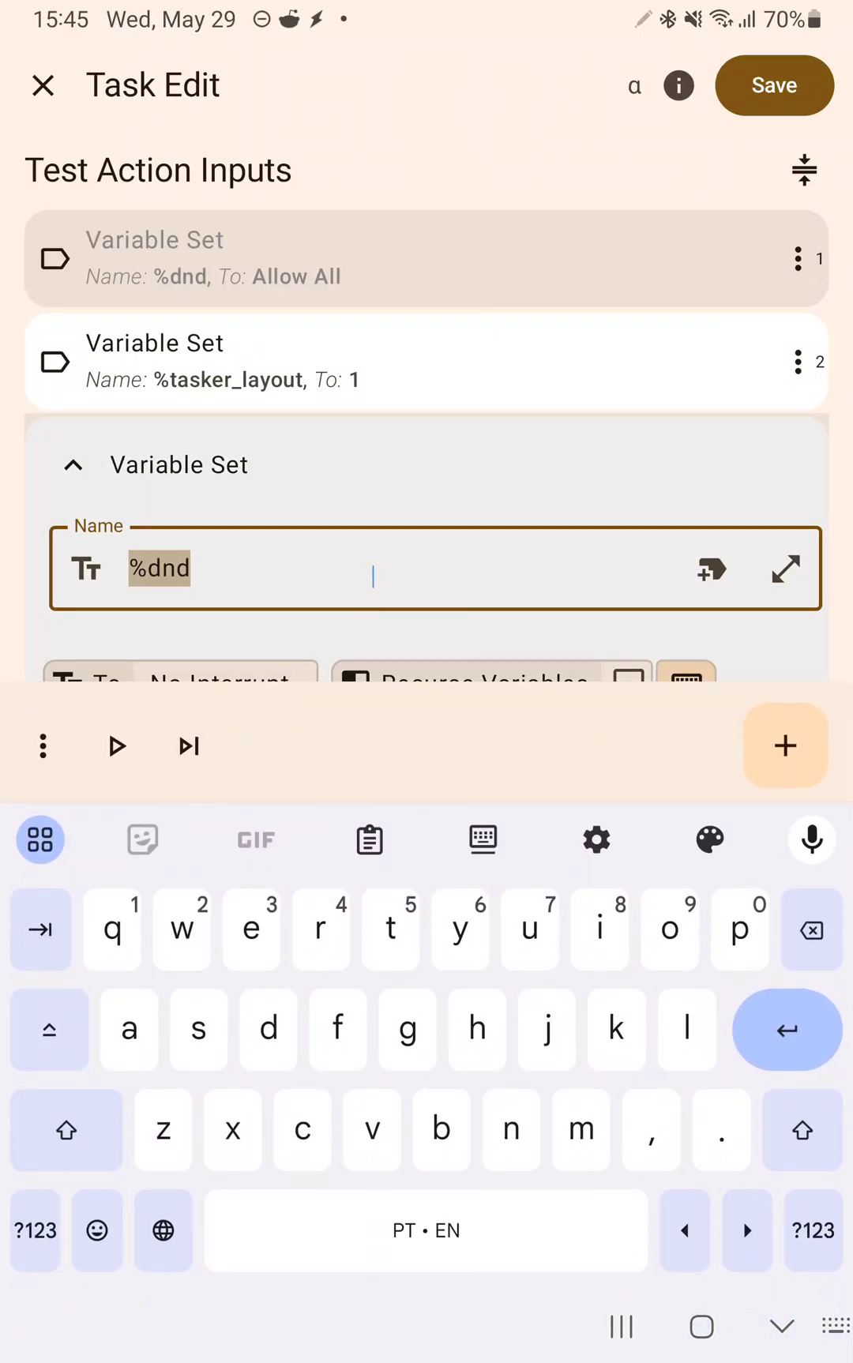
click(424, 470)
click(213, 557)
click(338, 494)
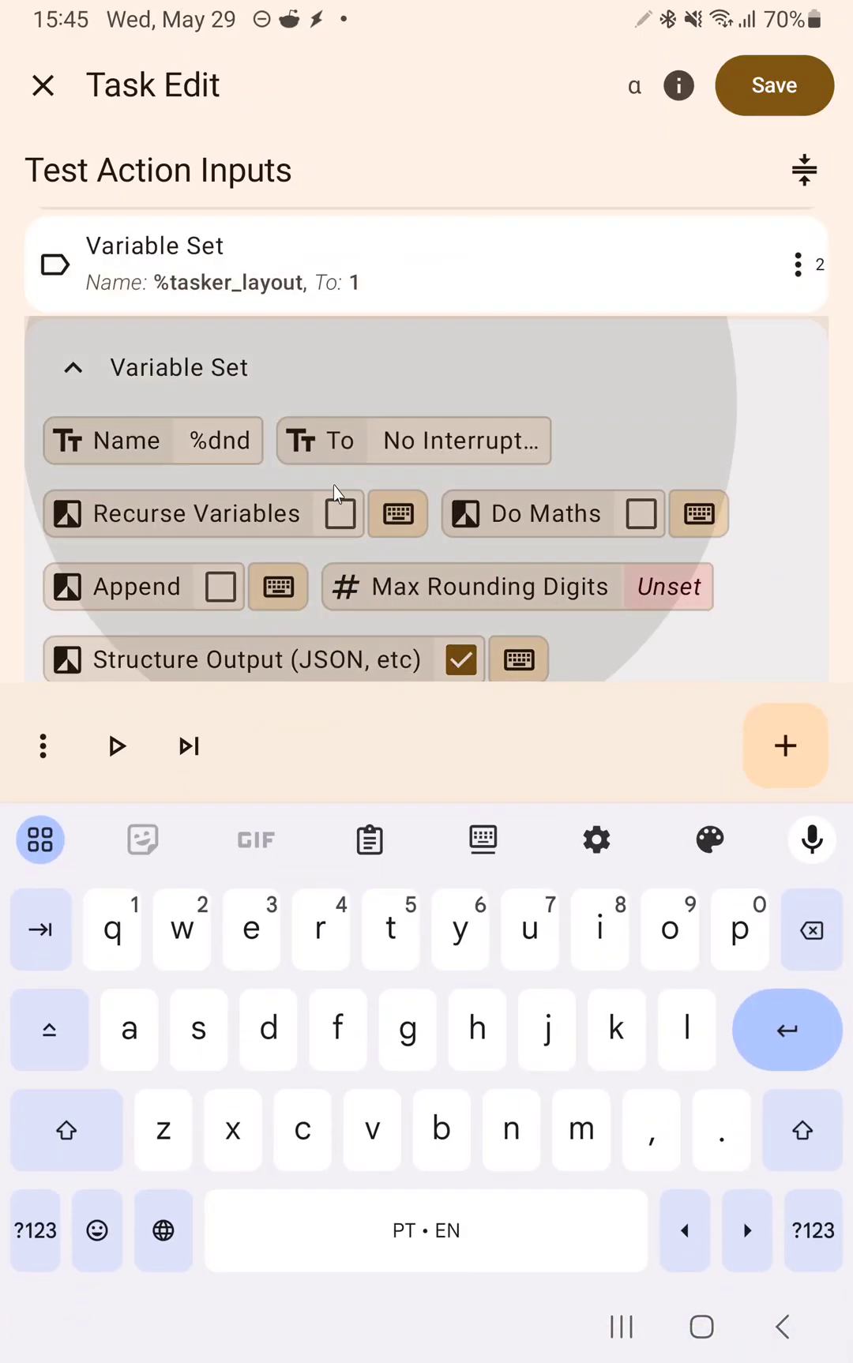
Step: Expand the Do Not Disturb action and review its Mode list, keeping %dnd
click(238, 890)
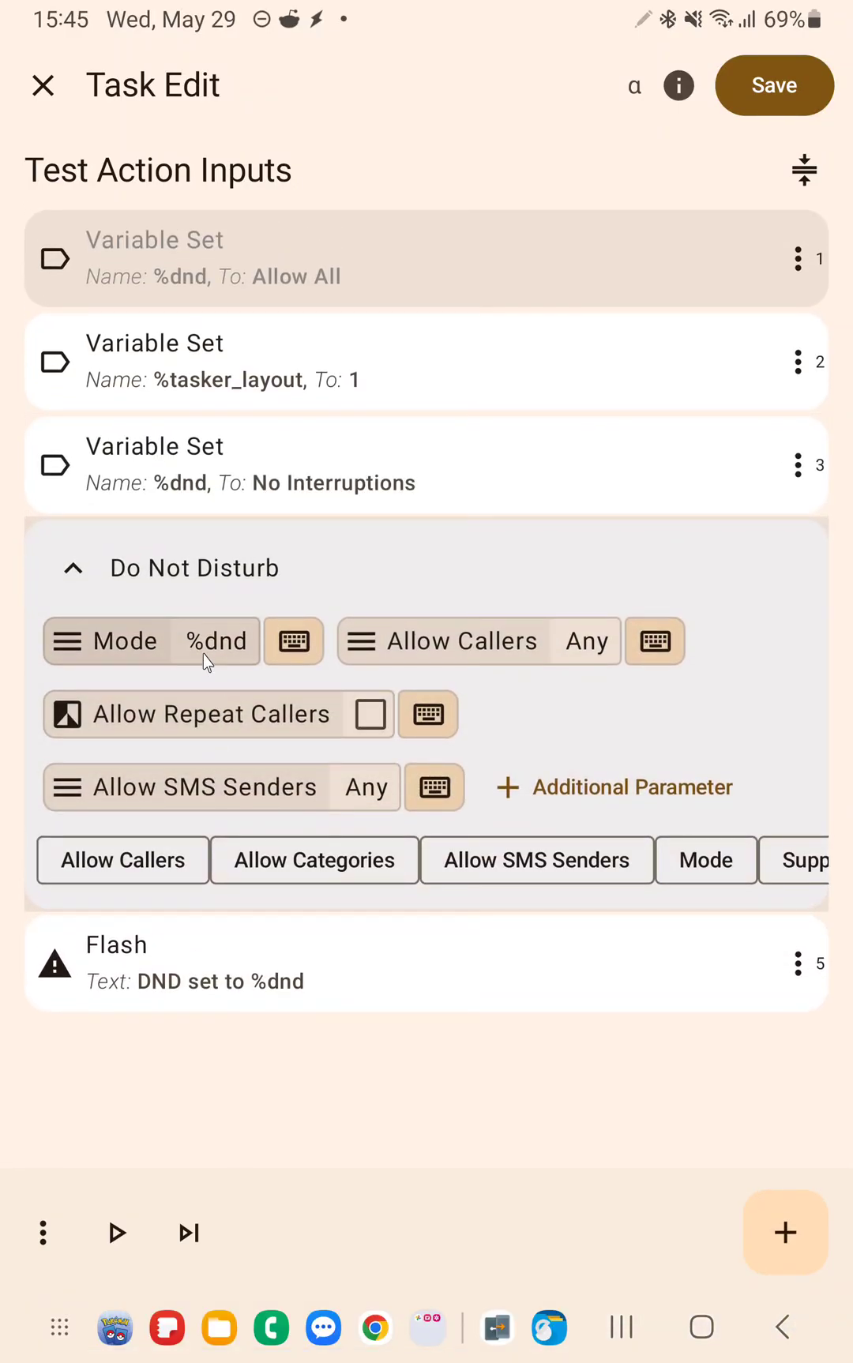
click(207, 660)
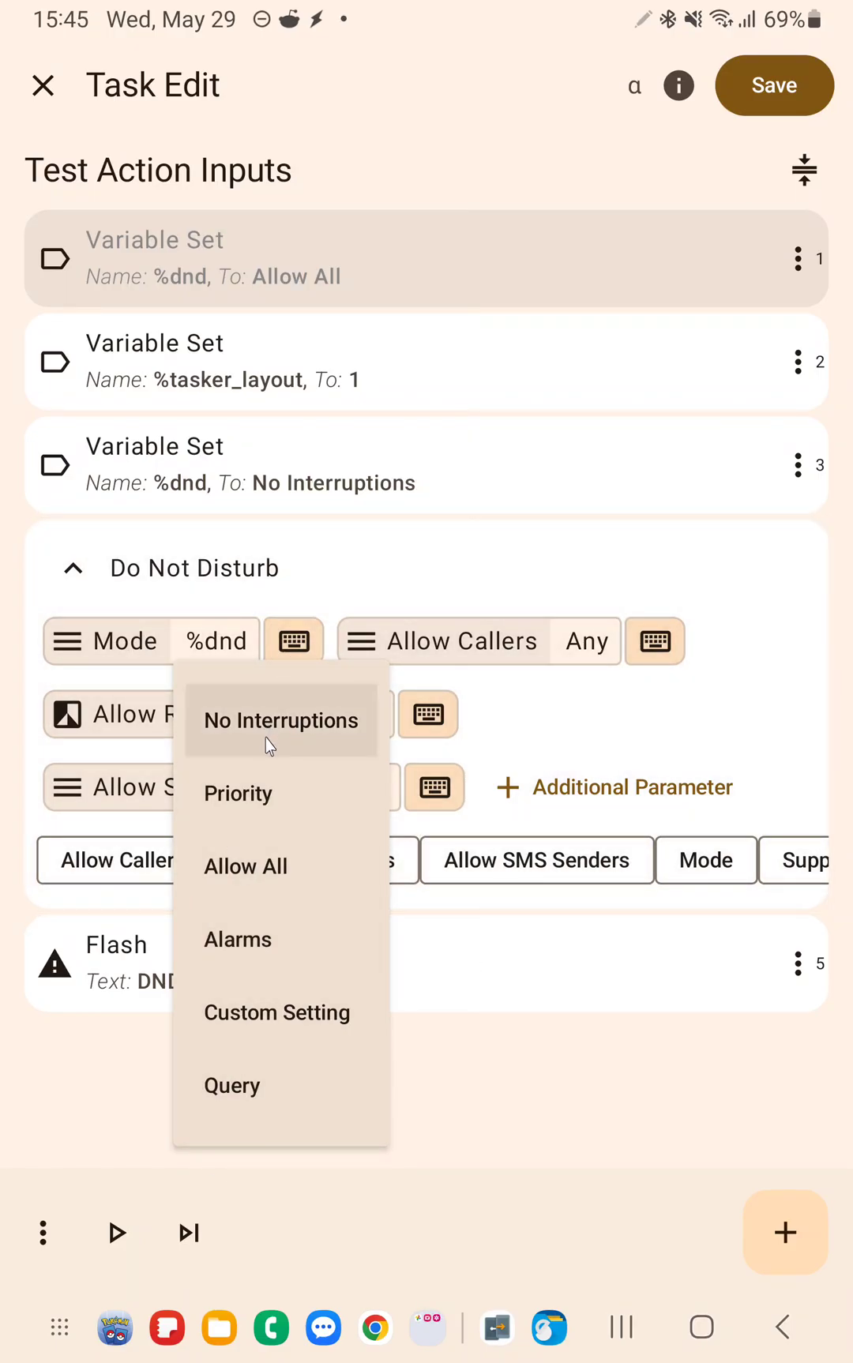
click(684, 1197)
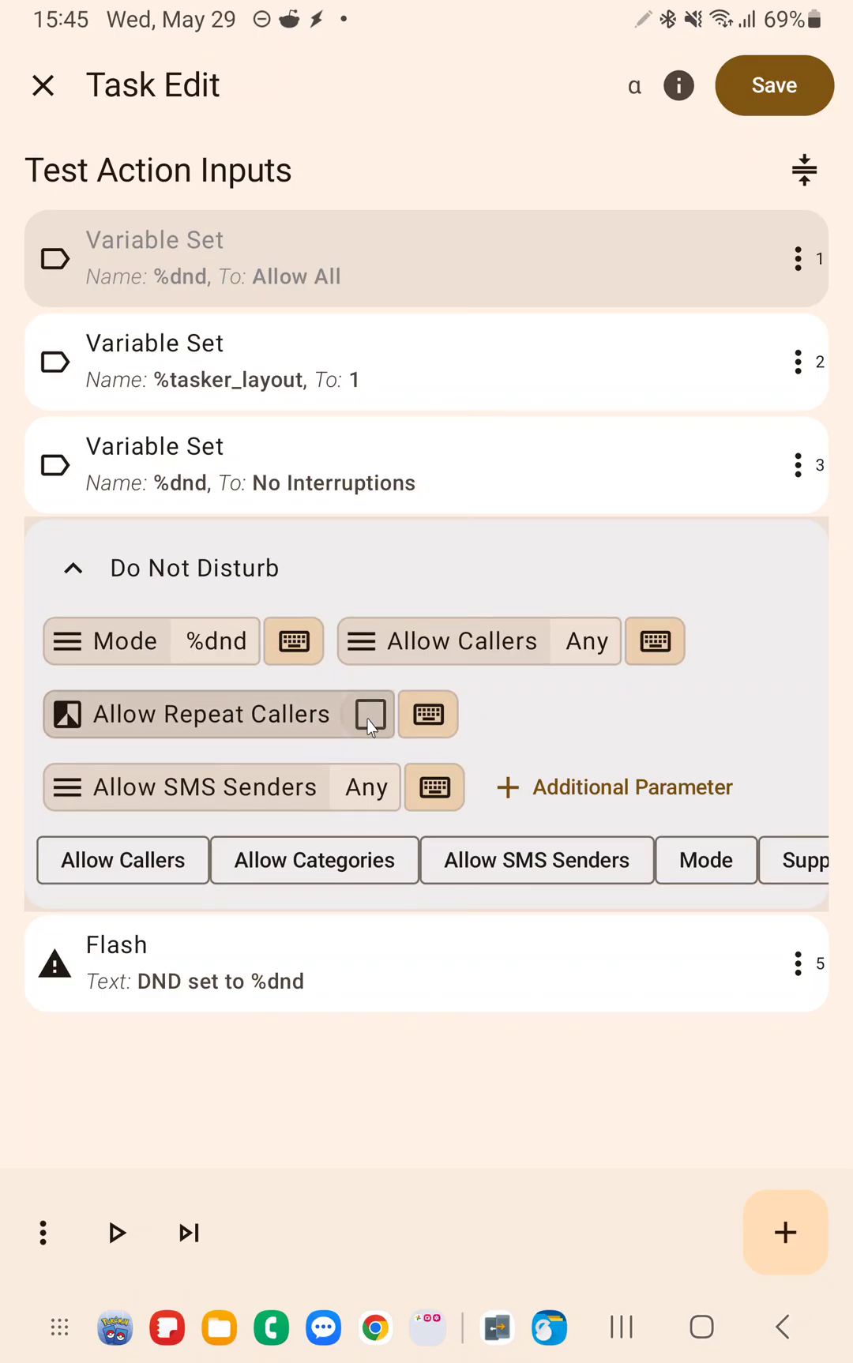
Step: Switch Allow Repeat Callers to a typed value, entering 1, with Mode left at %dnd
click(428, 714)
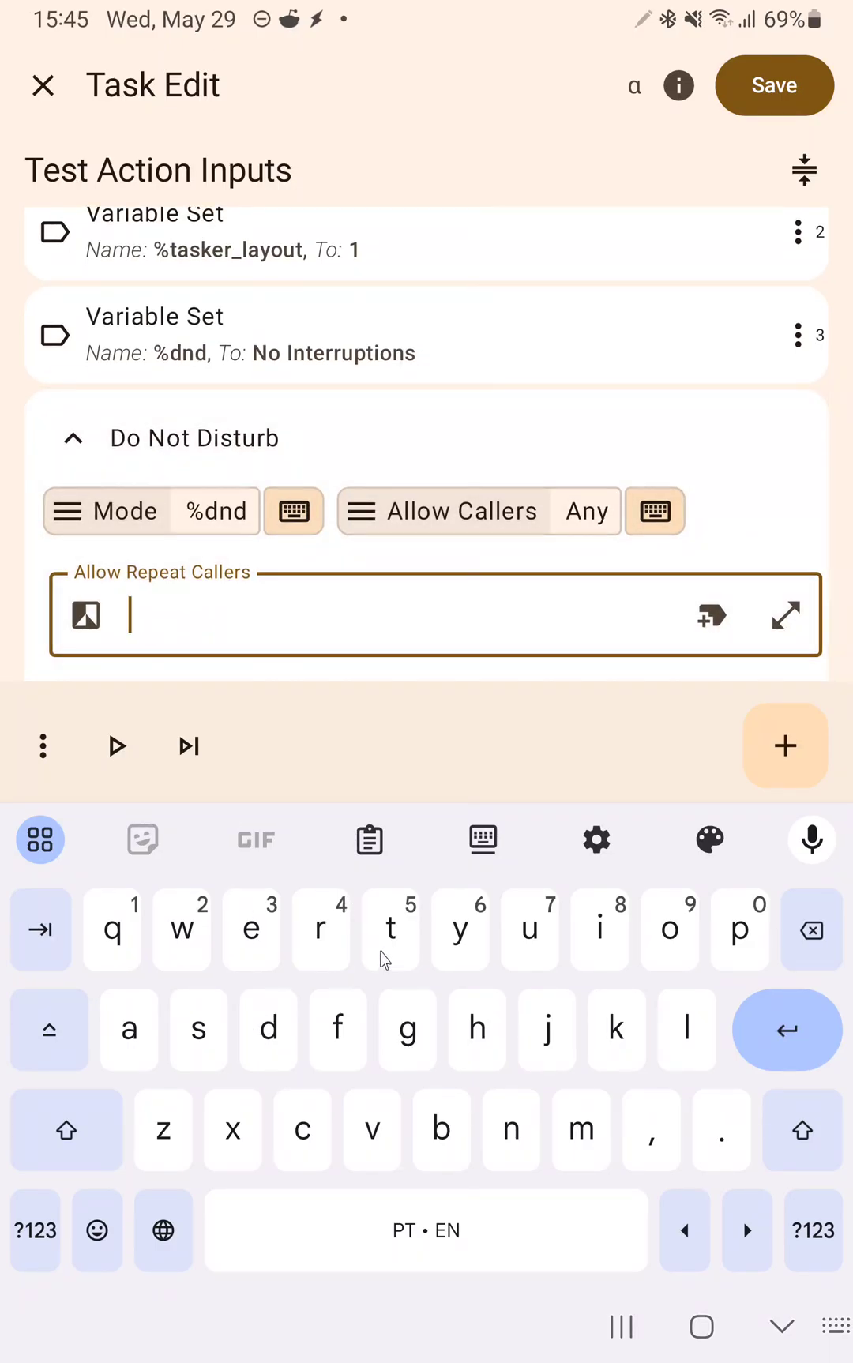
text(1)
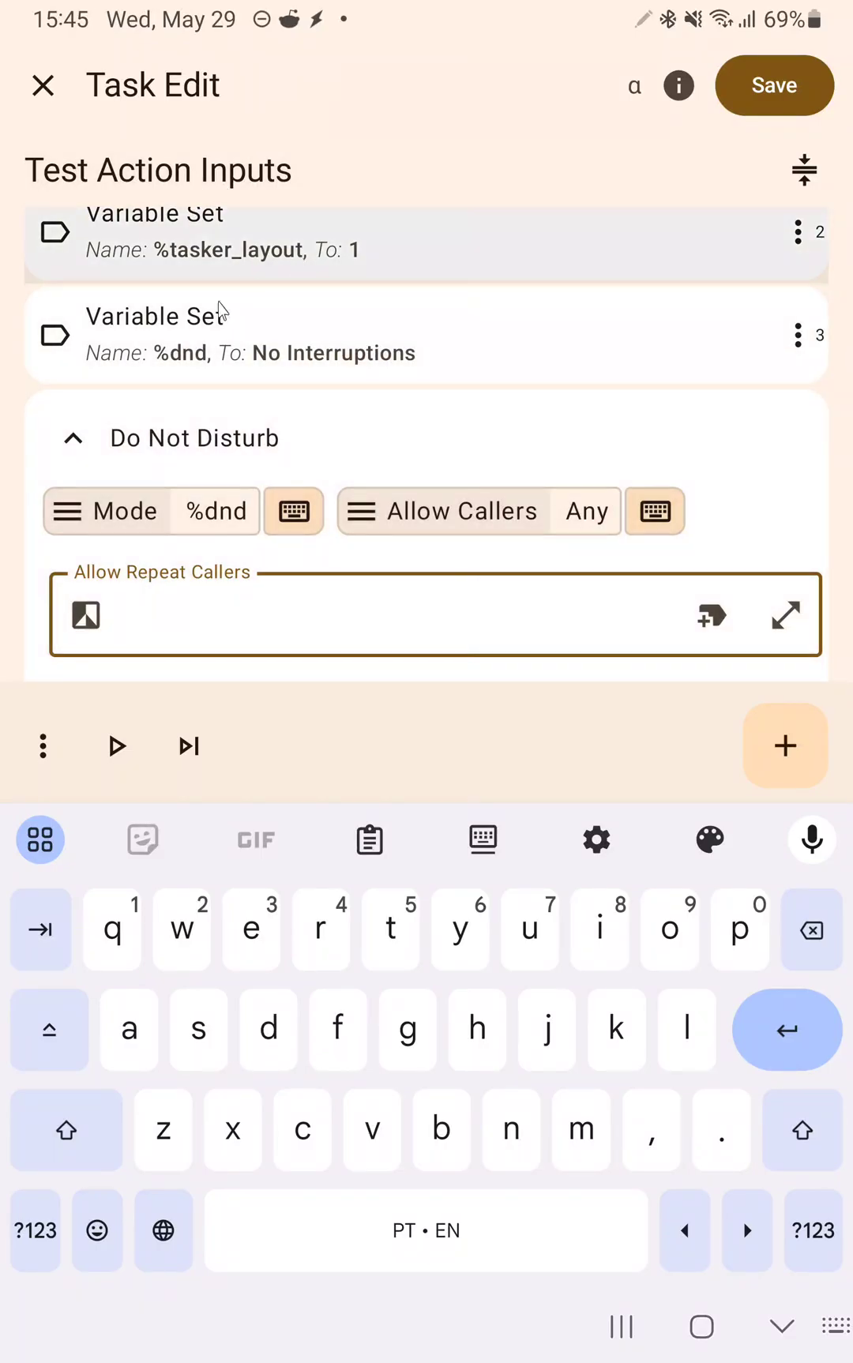
click(786, 1329)
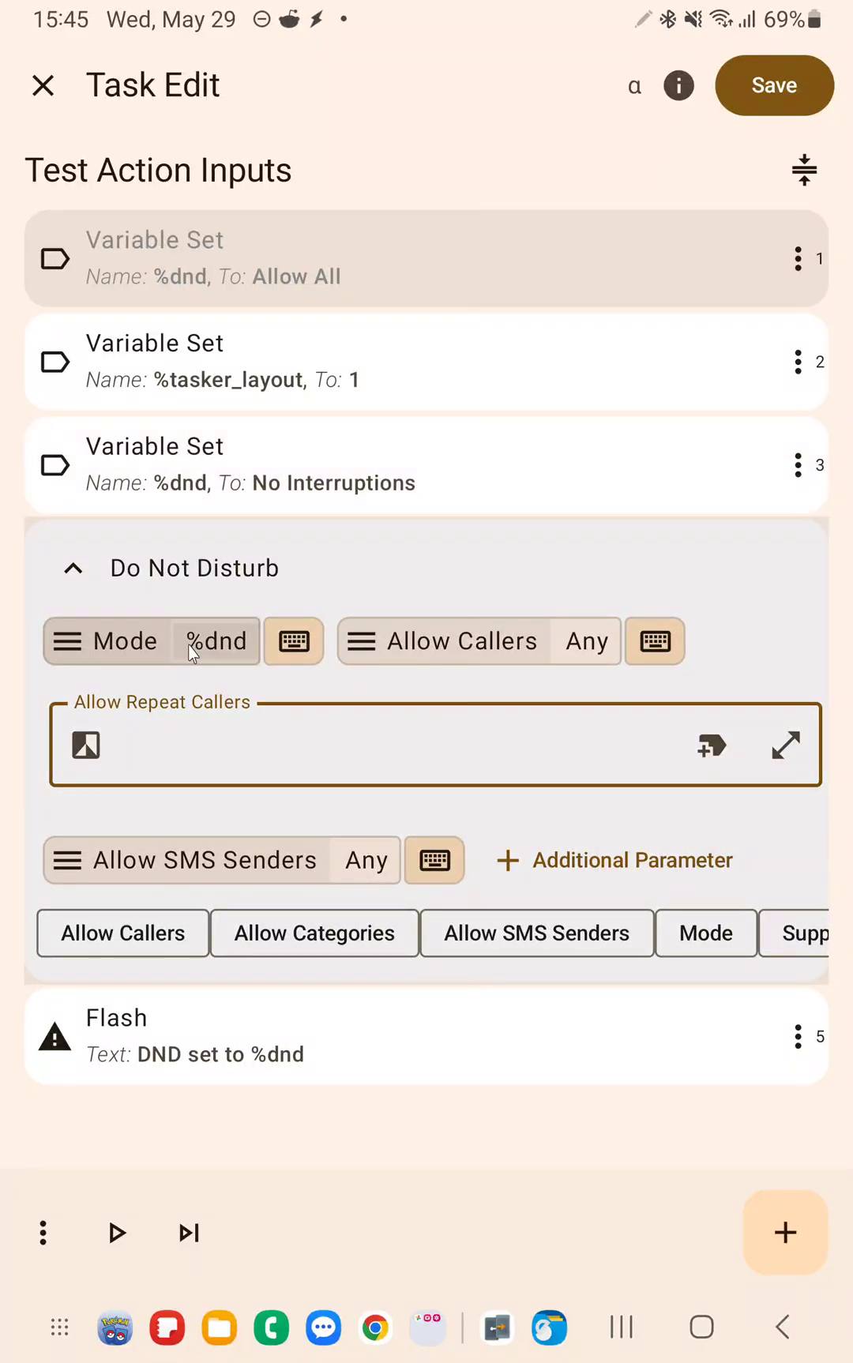
click(219, 655)
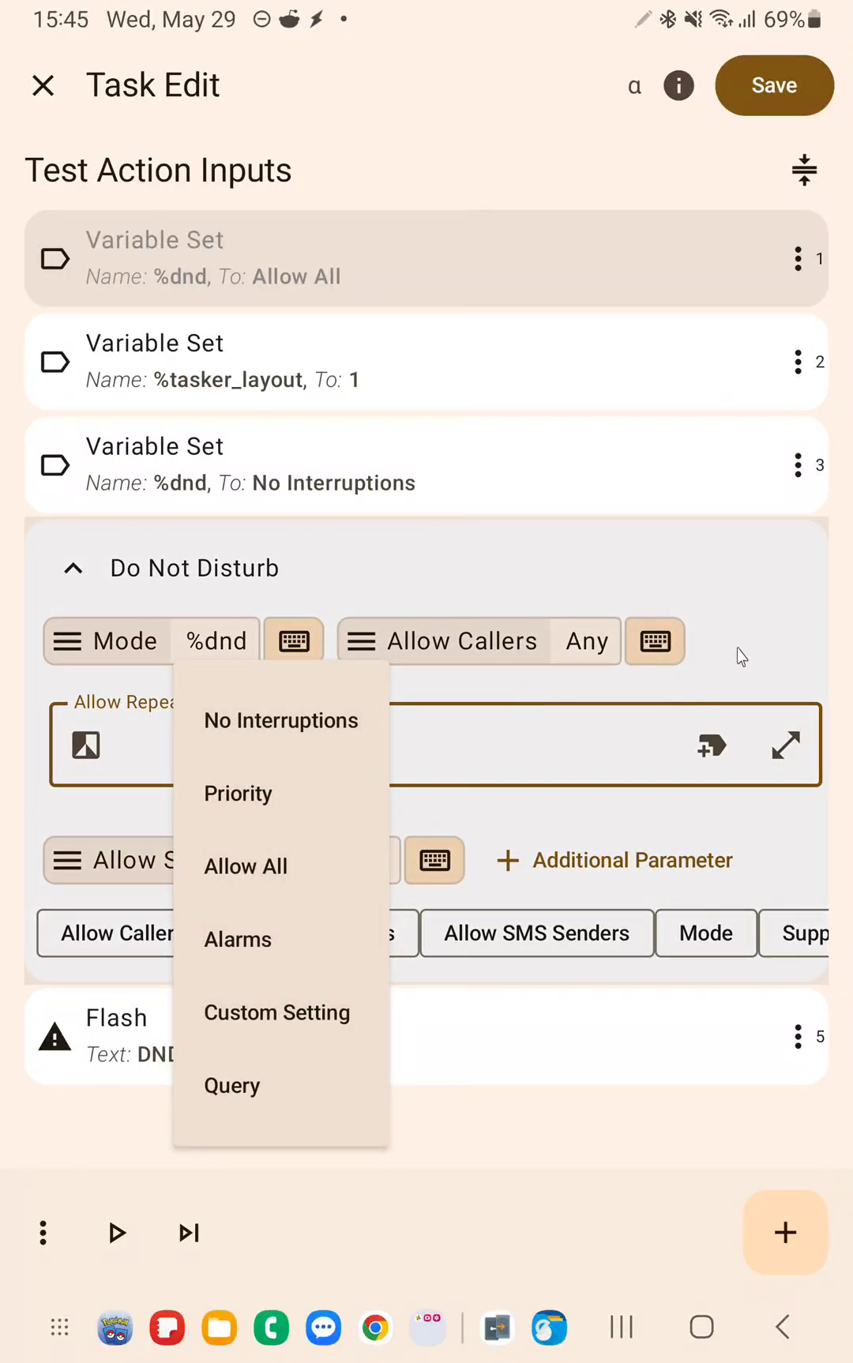
click(741, 656)
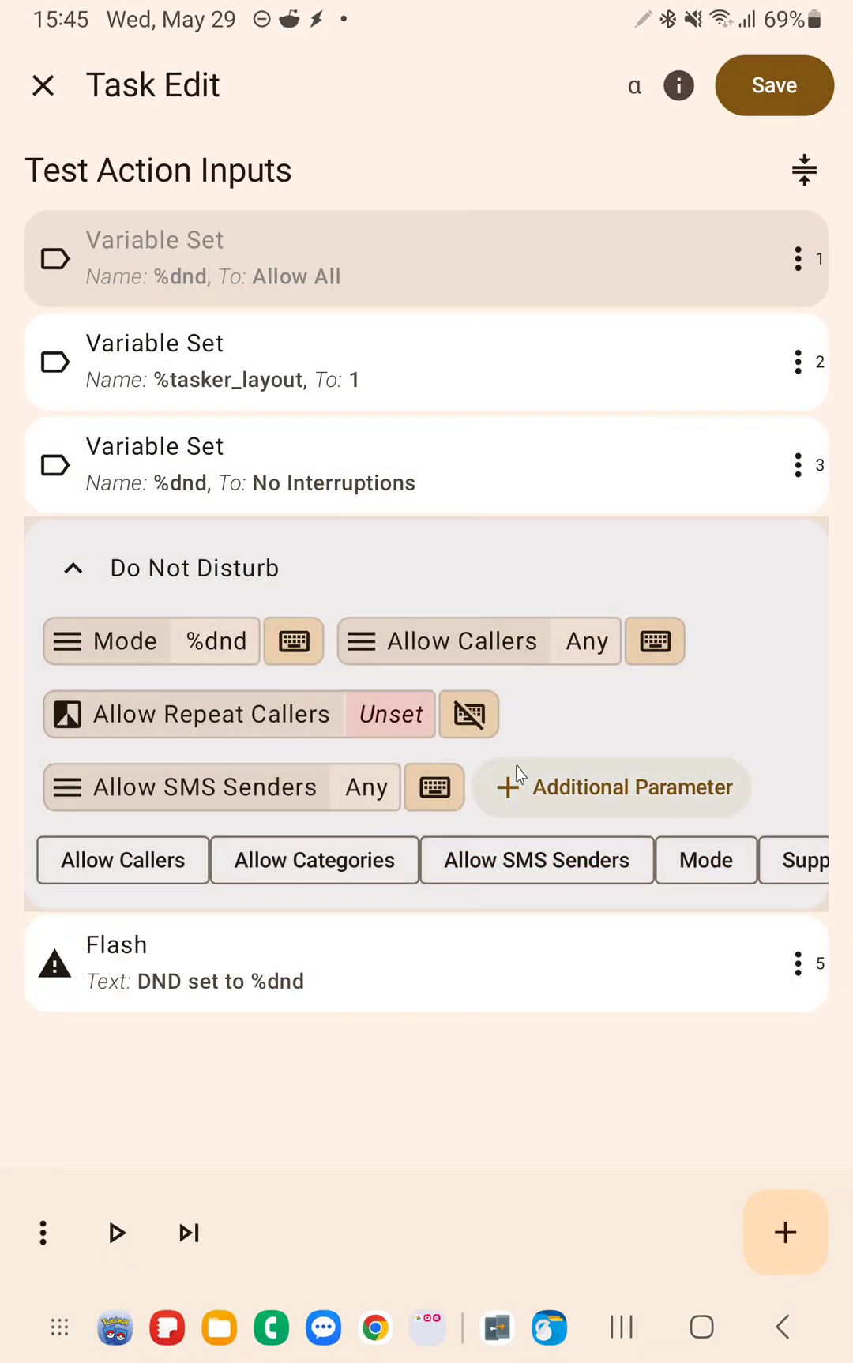